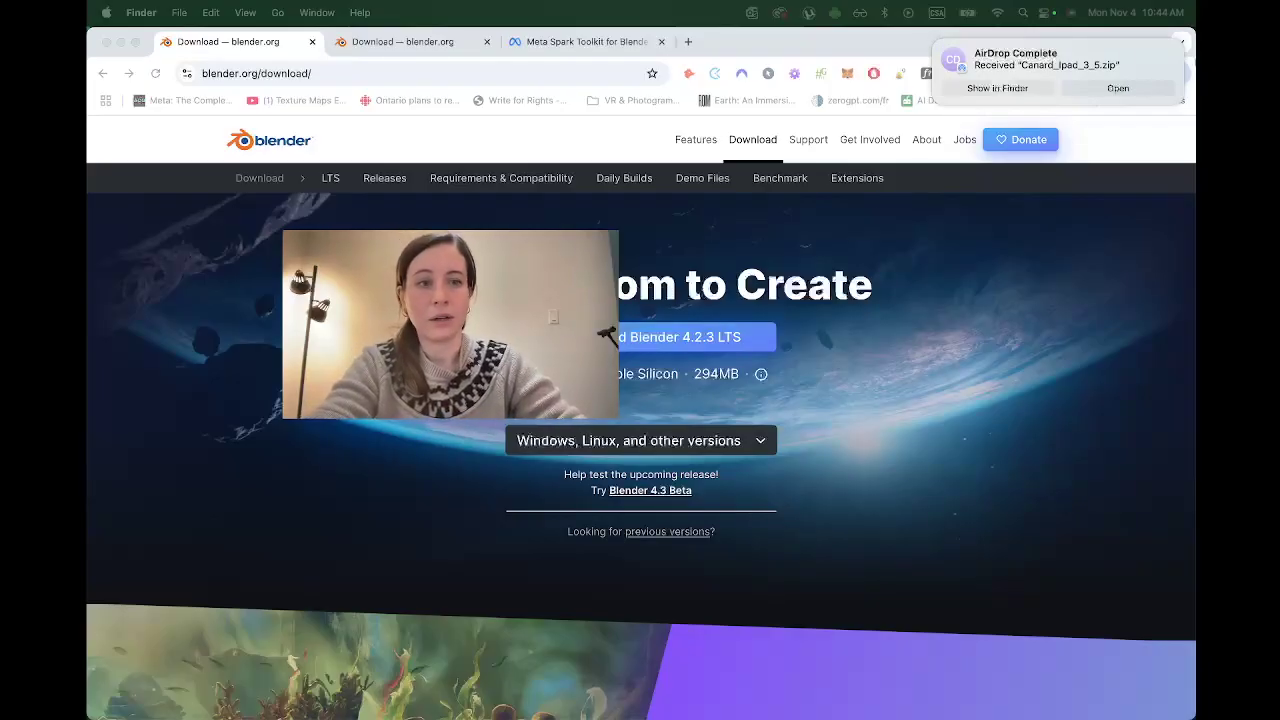
- Extract the received Canard_Ipad_3_5.zip with Archive Utility and look through the extracted folder's files
{"action": "left_click", "coordinate": [976, 92]}
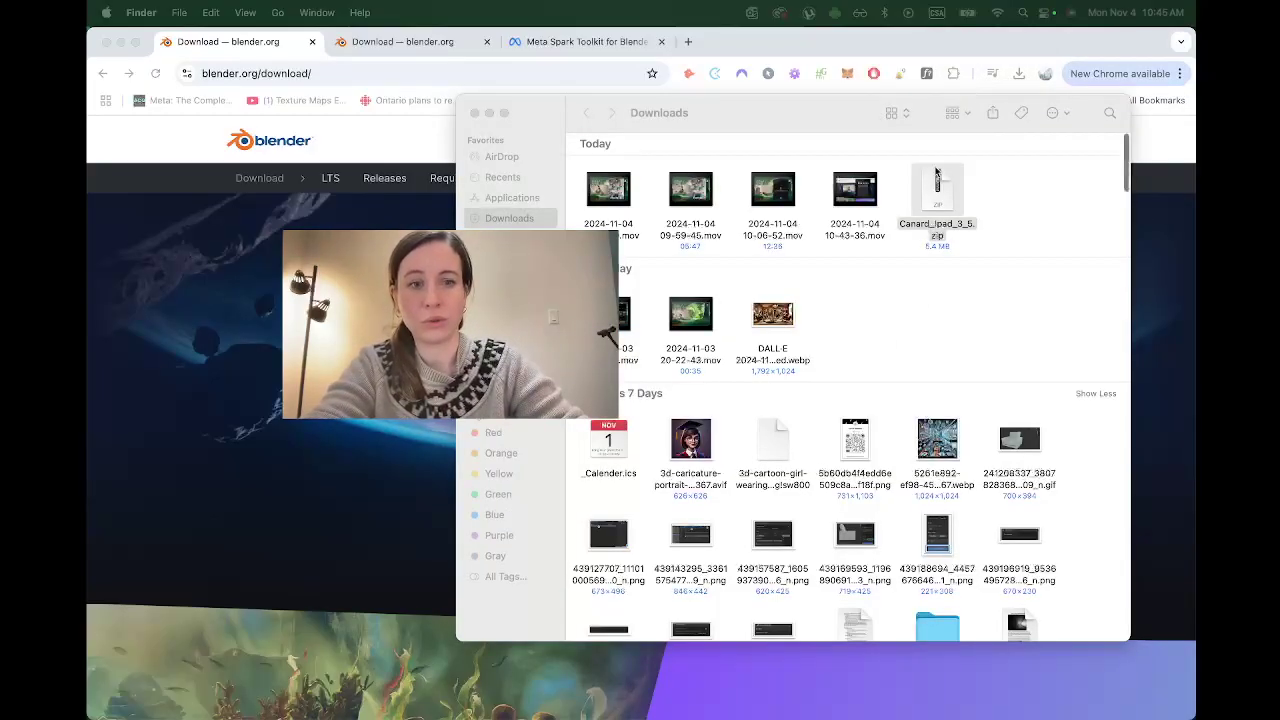
{"action": "right_click", "coordinate": [932, 194]}
{"action": "mouse_move", "coordinate": [960, 213]}
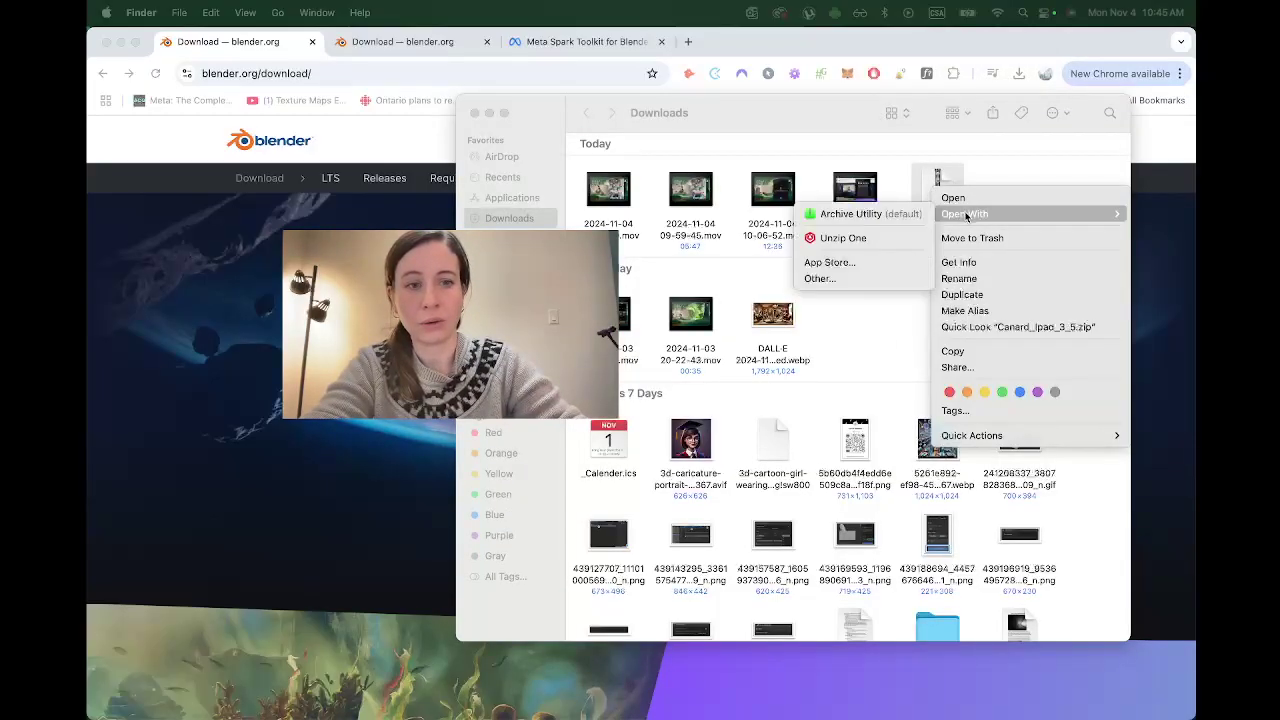
{"action": "left_click", "coordinate": [842, 214]}
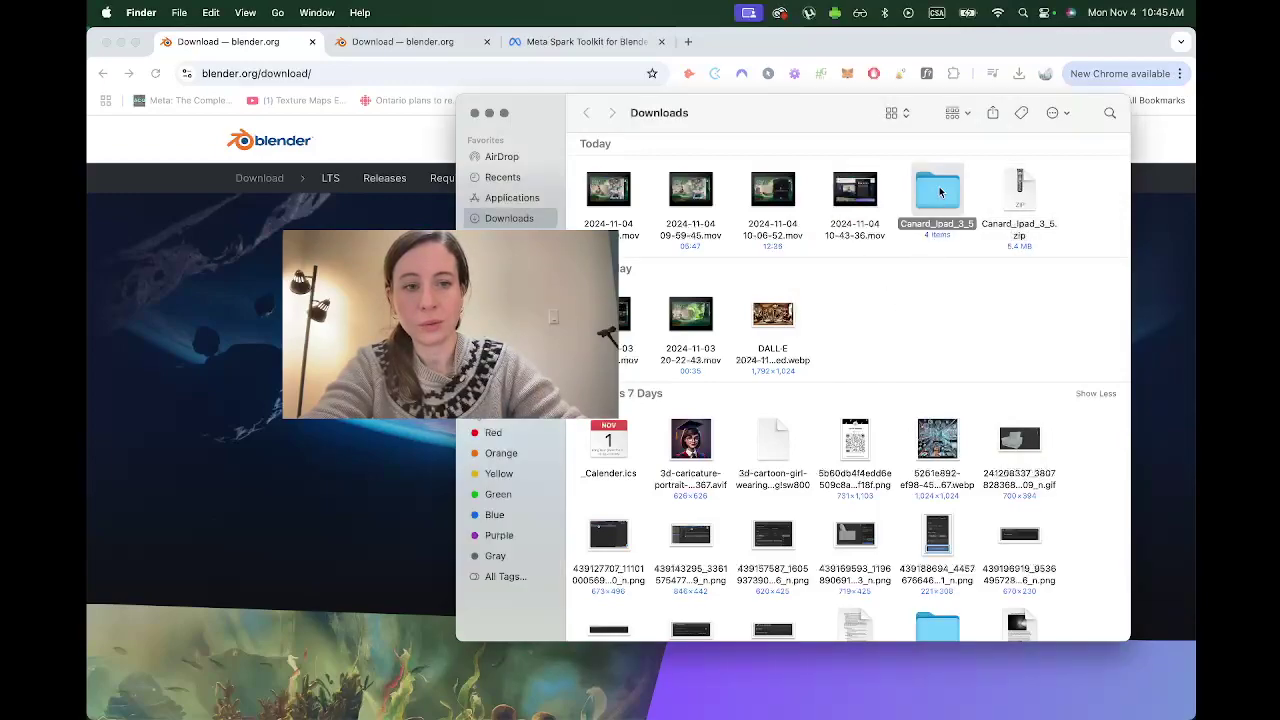
{"action": "double_click", "coordinate": [939, 189]}
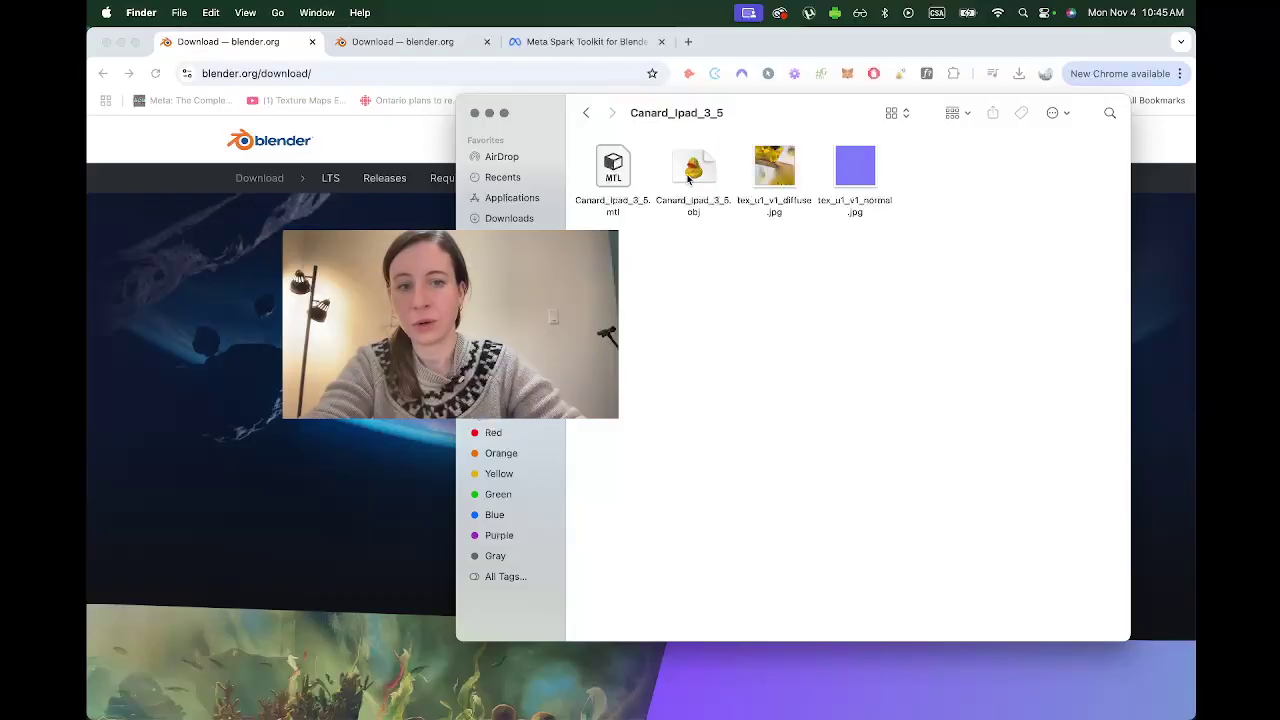
{"action": "left_click", "coordinate": [587, 114]}
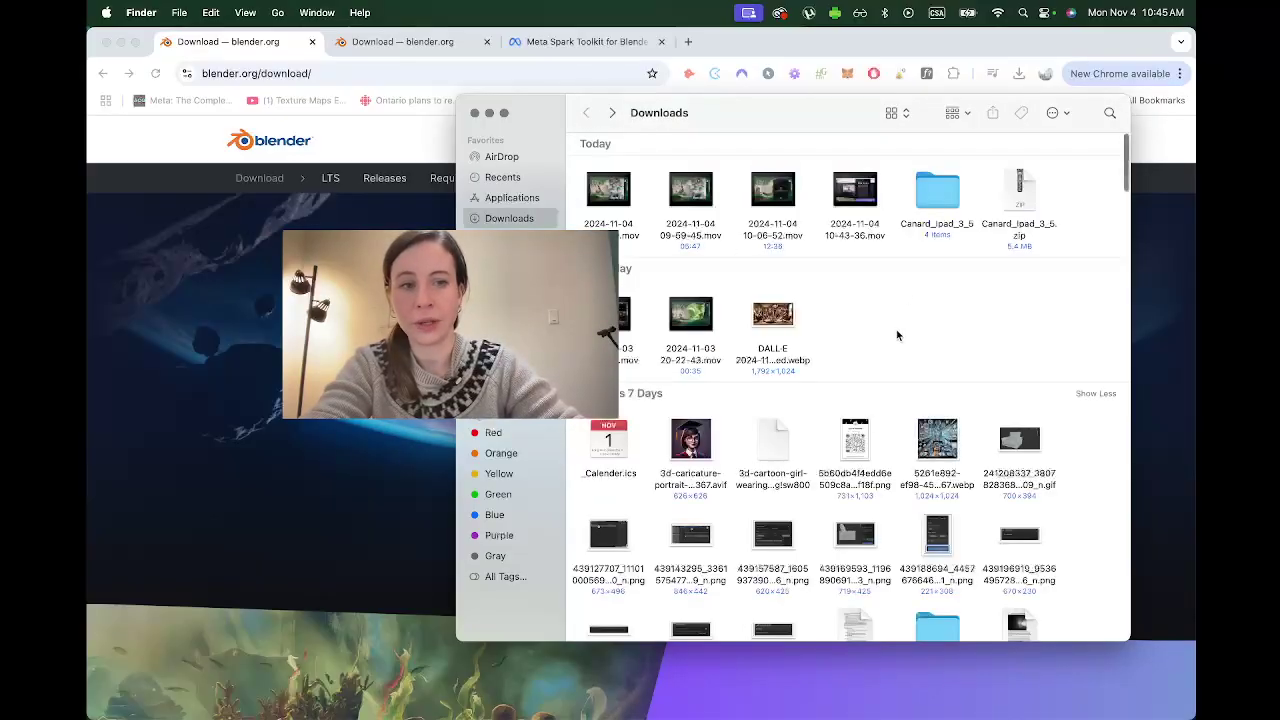
- Switch to the browser, go to moodle.uontario.ca/my/ and open the course ECN3101-A24-01 - Processus de création artistique
{"action": "left_click", "coordinate": [252, 362]}
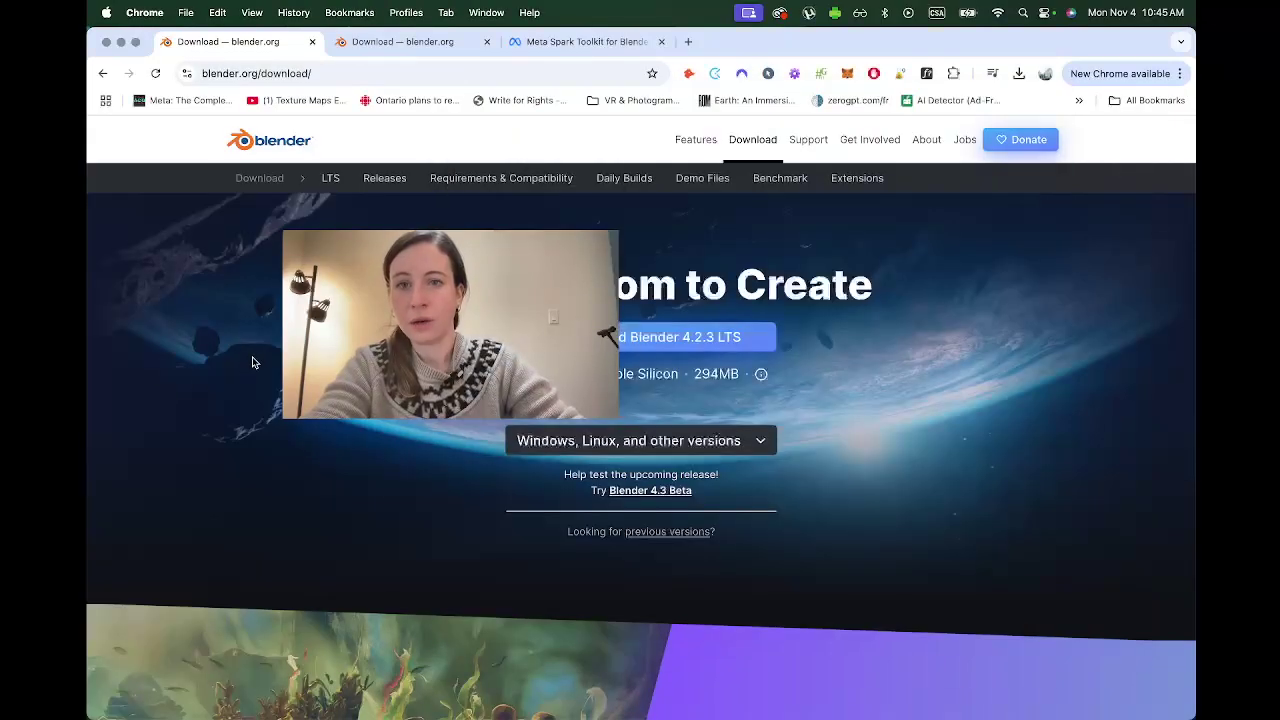
{"action": "left_click", "coordinate": [360, 73]}
{"action": "type", "text": "moodle.uontario.ca/my/"}
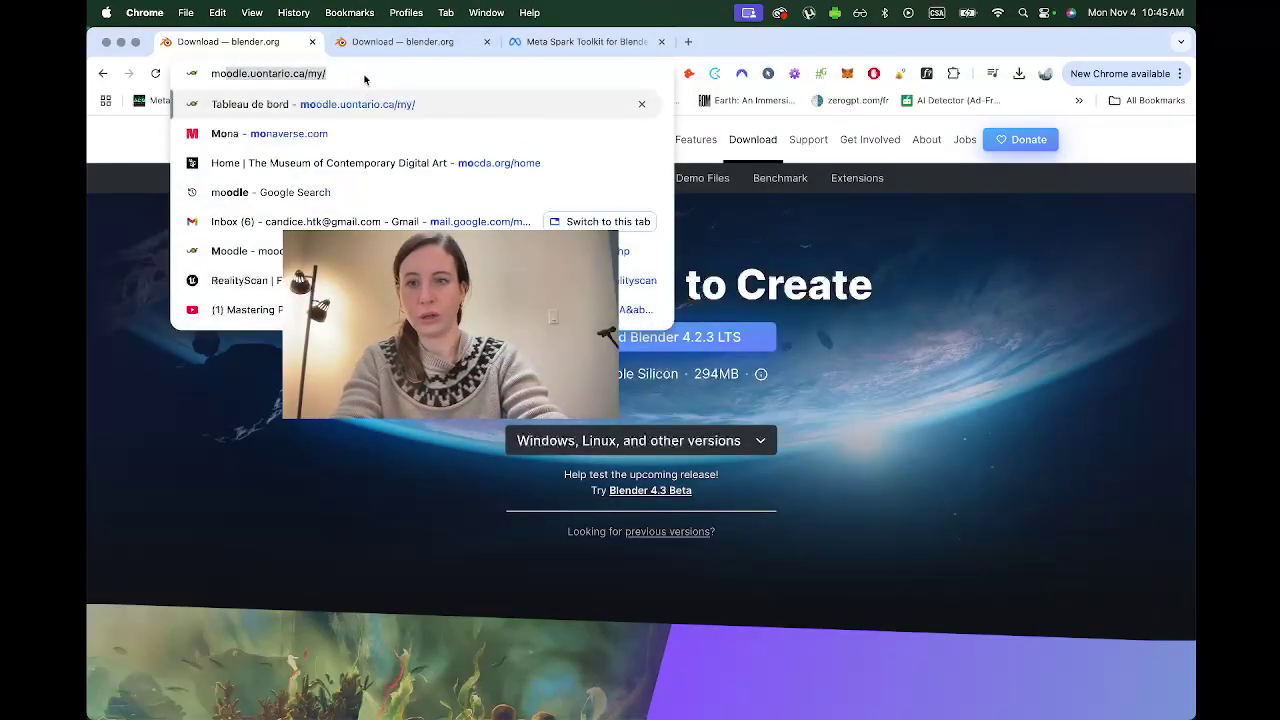
{"action": "key", "text": "Return"}
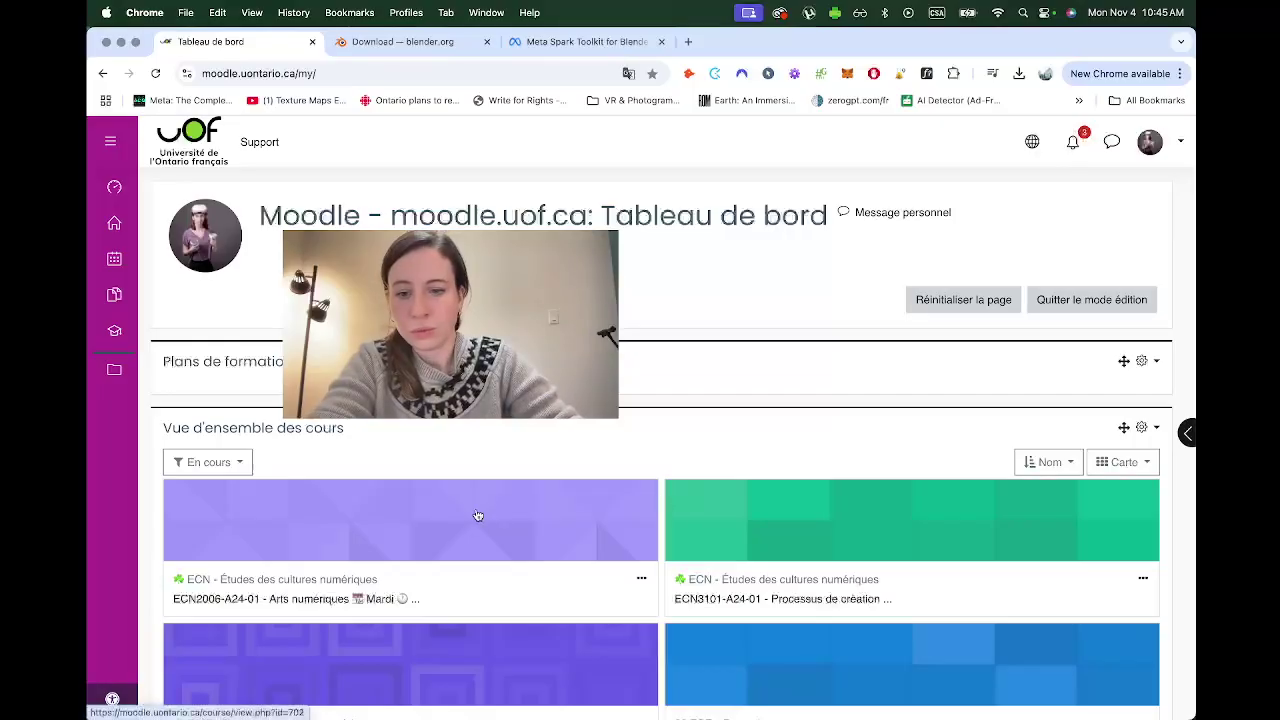
{"action": "scroll", "coordinate": [479, 514], "scroll_direction": "down", "scroll_amount": 3}
{"action": "left_click", "coordinate": [766, 418]}
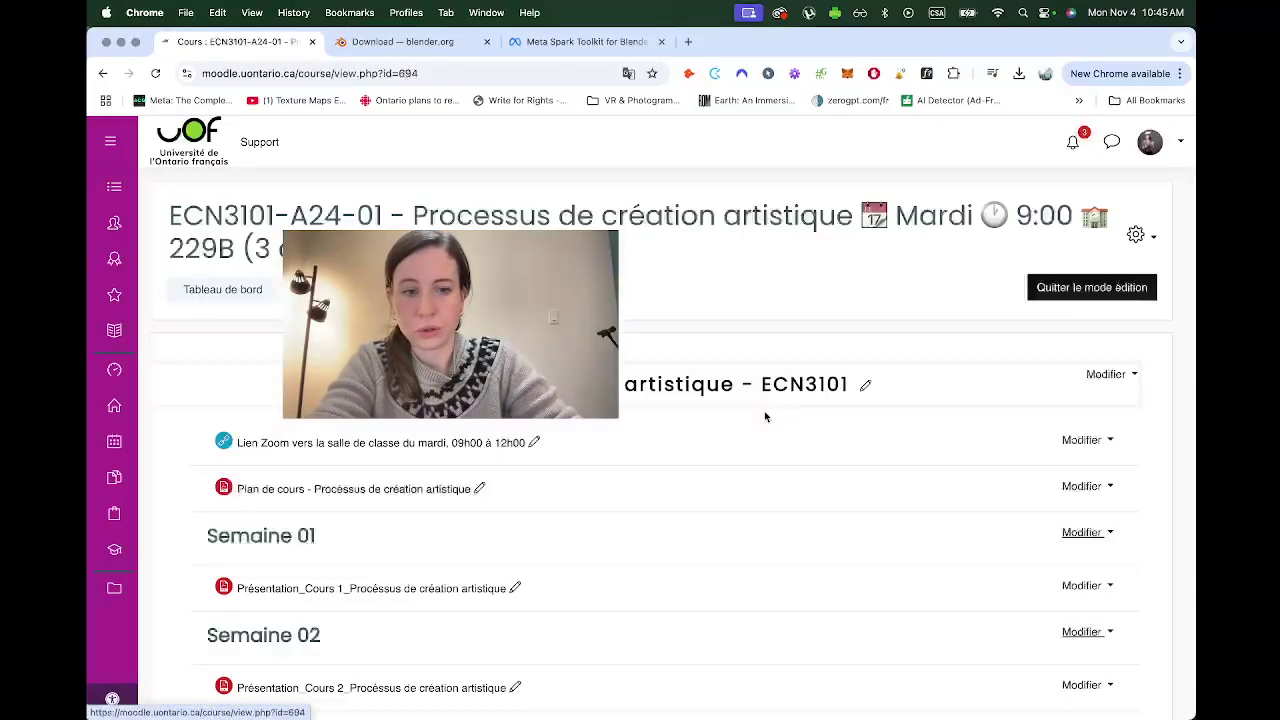
- Turn off editing mode on the ECN3101 course page
{"action": "scroll", "coordinate": [416, 518], "scroll_direction": "down", "scroll_amount": 15}
{"action": "scroll", "coordinate": [414, 514], "scroll_direction": "up", "scroll_amount": 15}
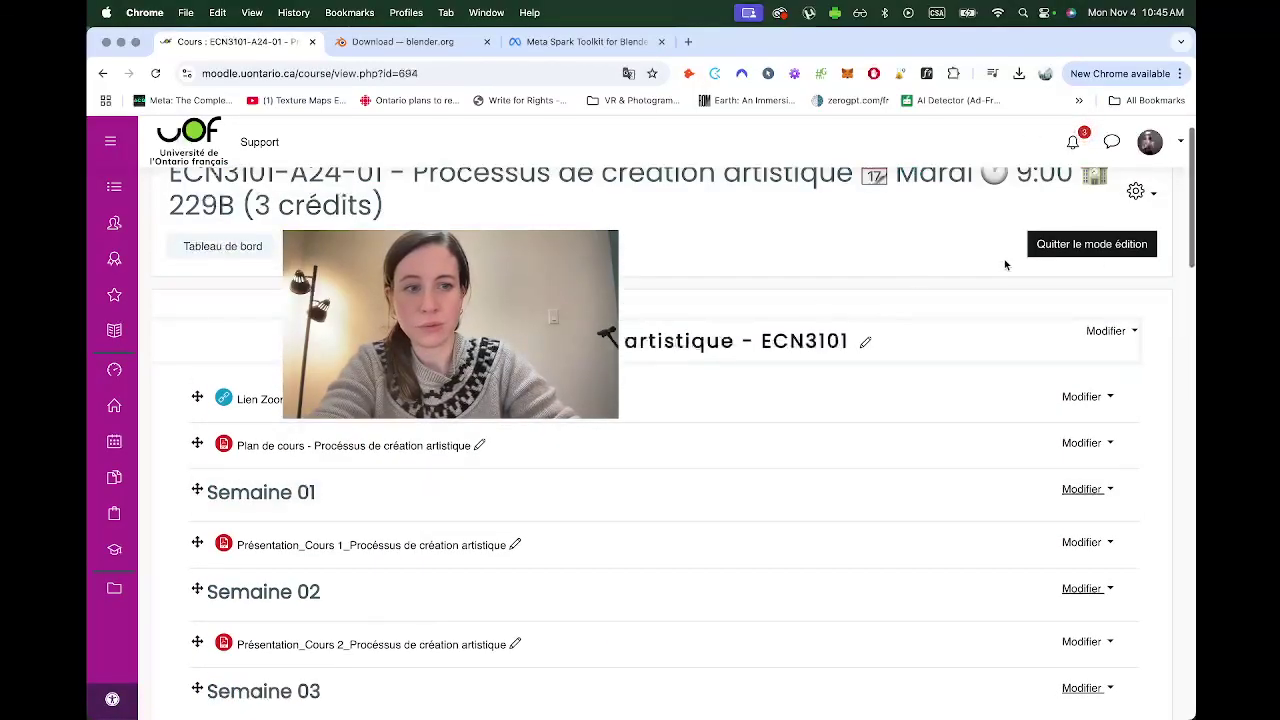
{"action": "left_click", "coordinate": [1100, 245]}
- Download the Meta Spark Toolkit for Blender file from the course page and reveal the downloaded zip in its folder
{"action": "scroll", "coordinate": [387, 476], "scroll_direction": "down", "scroll_amount": 15}
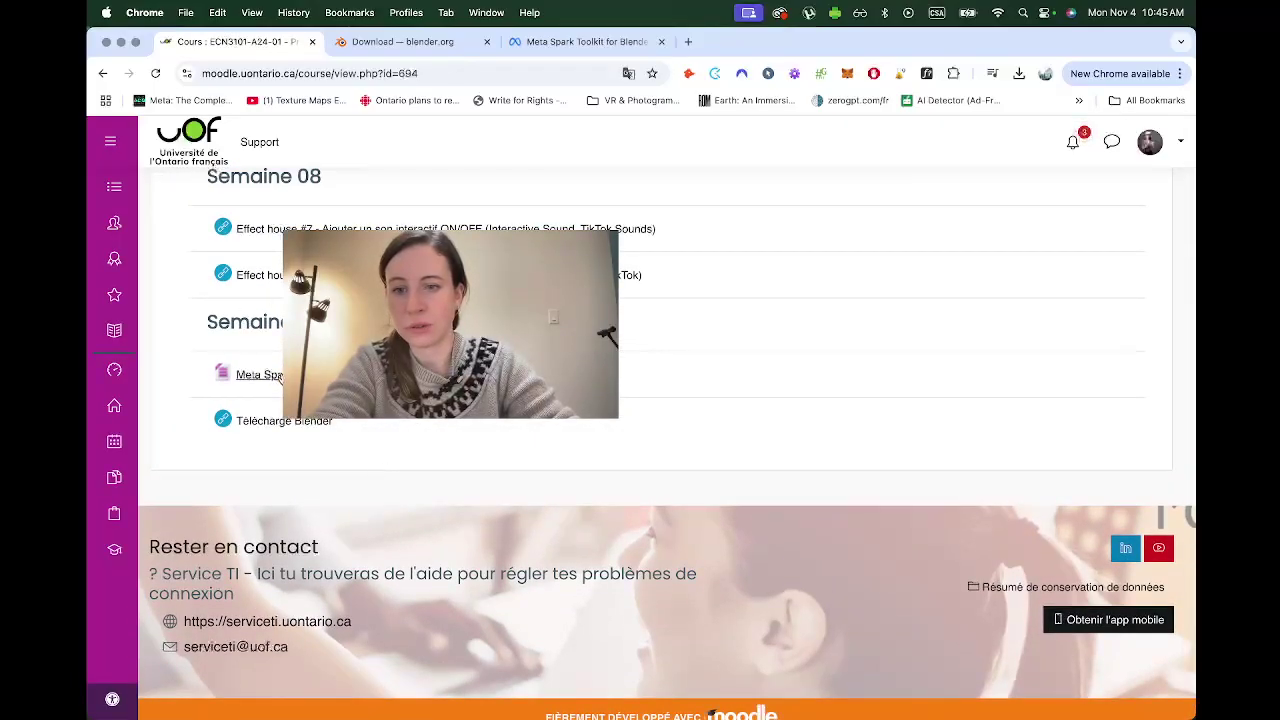
{"action": "left_click", "coordinate": [272, 376]}
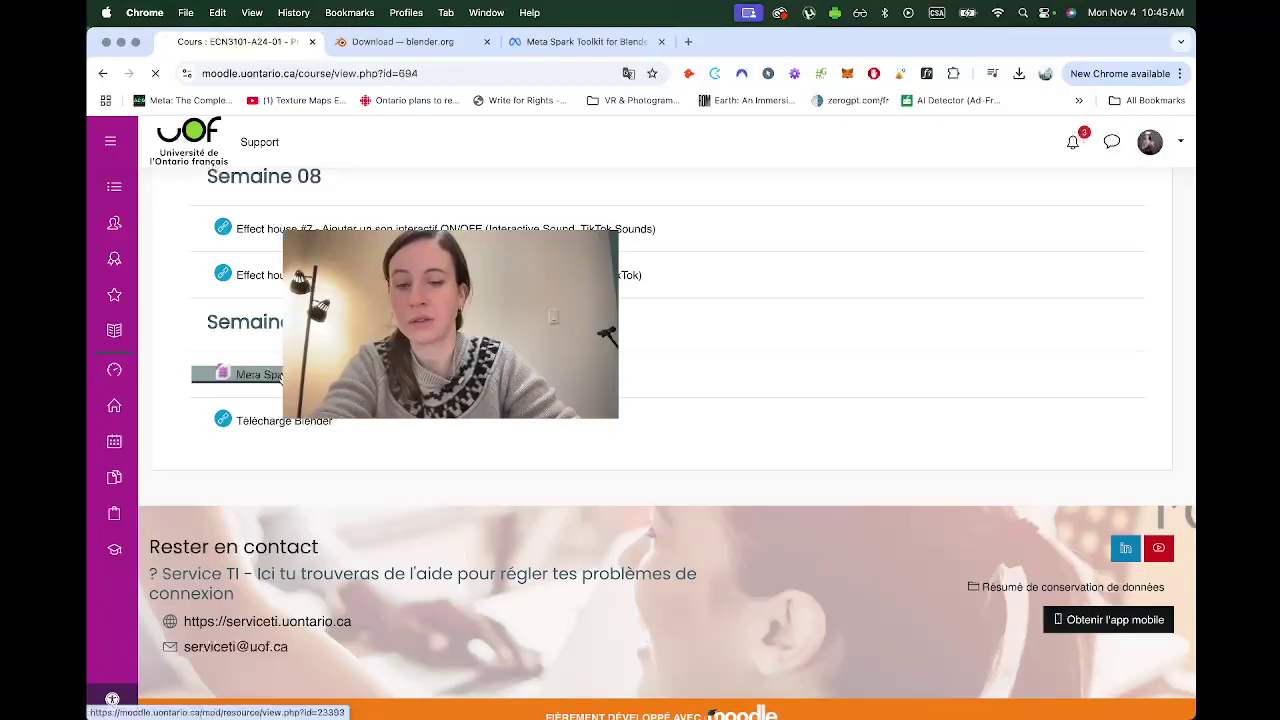
{"action": "left_click", "coordinate": [1019, 75]}
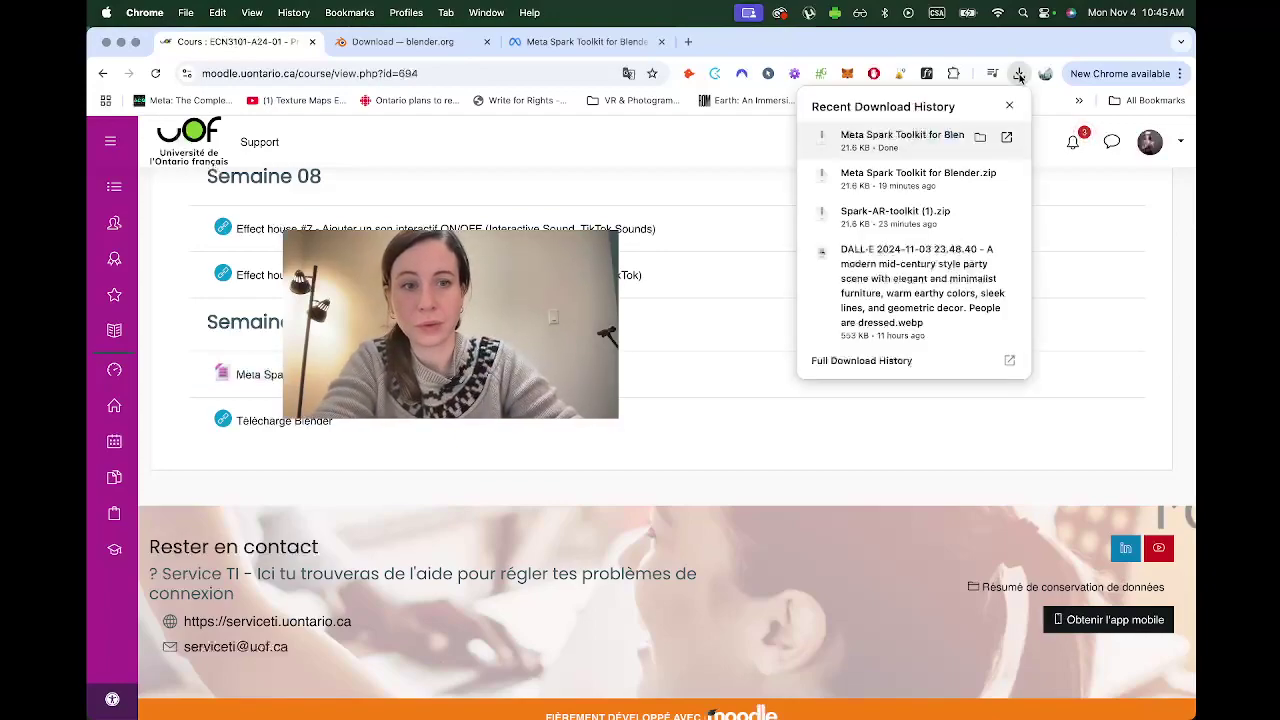
{"action": "left_click", "coordinate": [982, 138]}
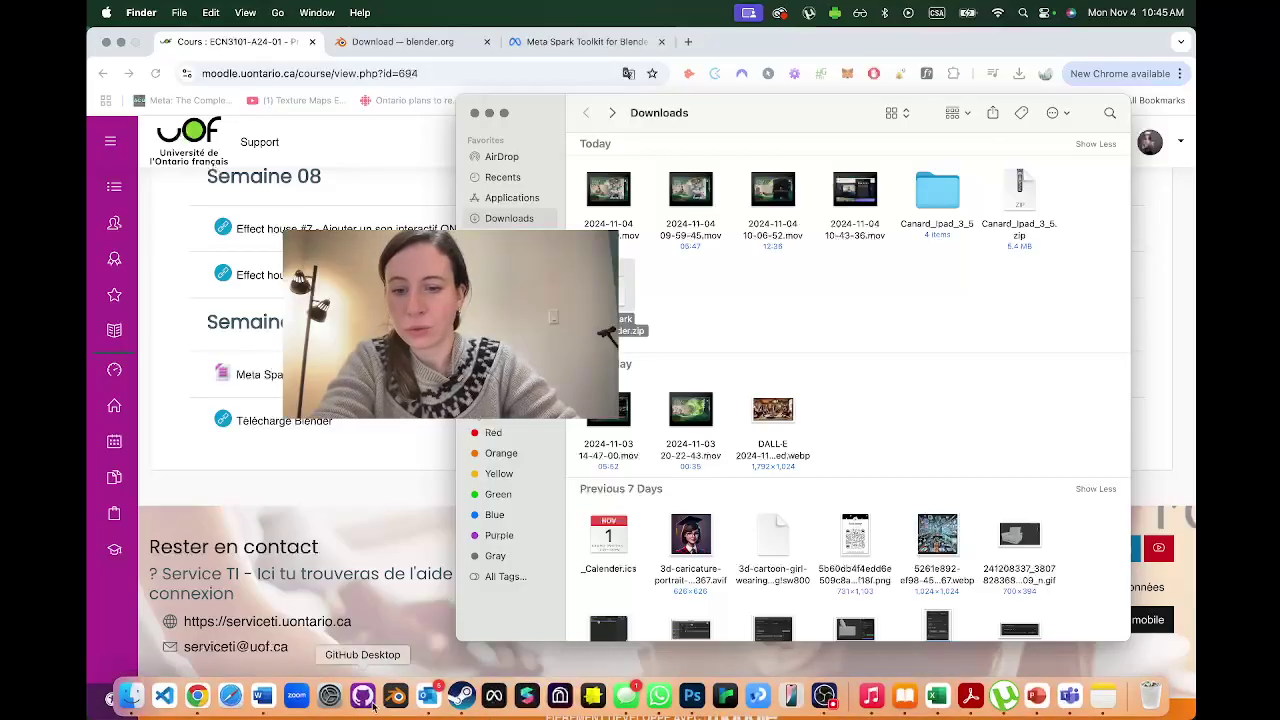
- Open the Blender download page from the Télécharge Blender link on the course page
{"action": "left_click", "coordinate": [400, 692]}
{"action": "left_click", "coordinate": [285, 422]}
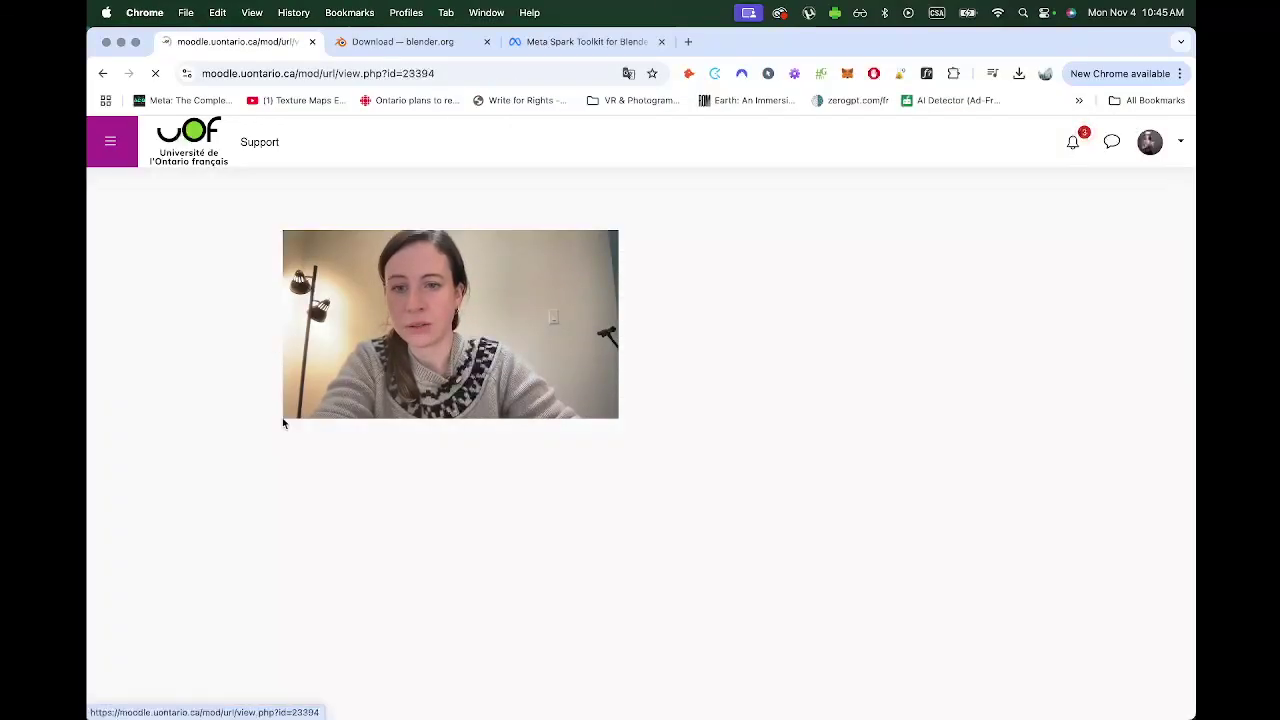
{"action": "left_click", "coordinate": [258, 389]}
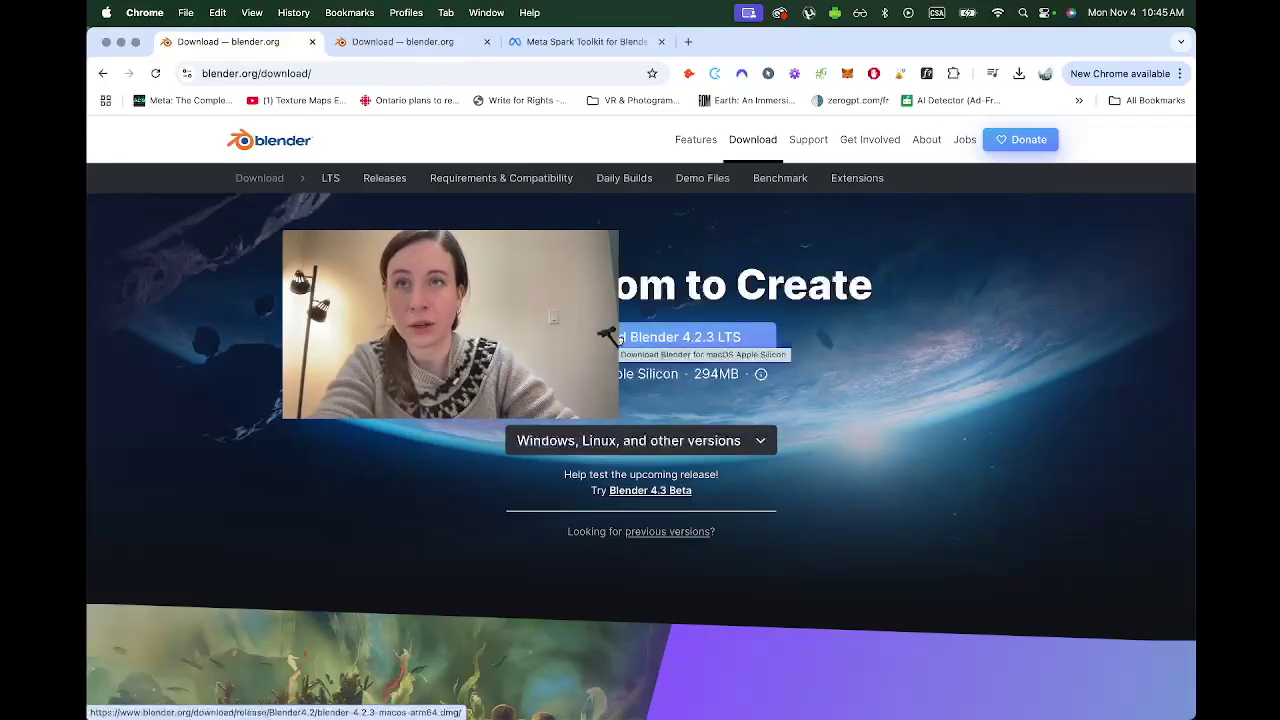
- Switch to Blender, dismiss the splash screen and open the add-on preferences
{"action": "left_click", "coordinate": [395, 695]}
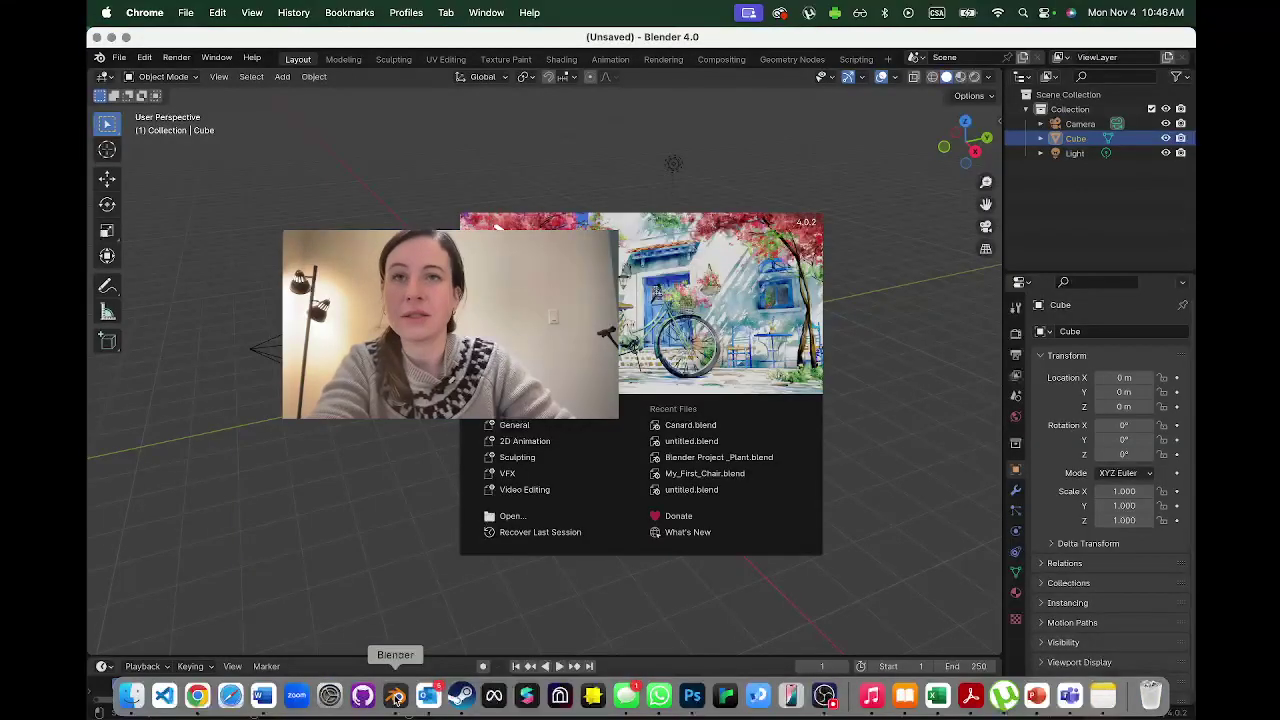
{"action": "left_click", "coordinate": [396, 476]}
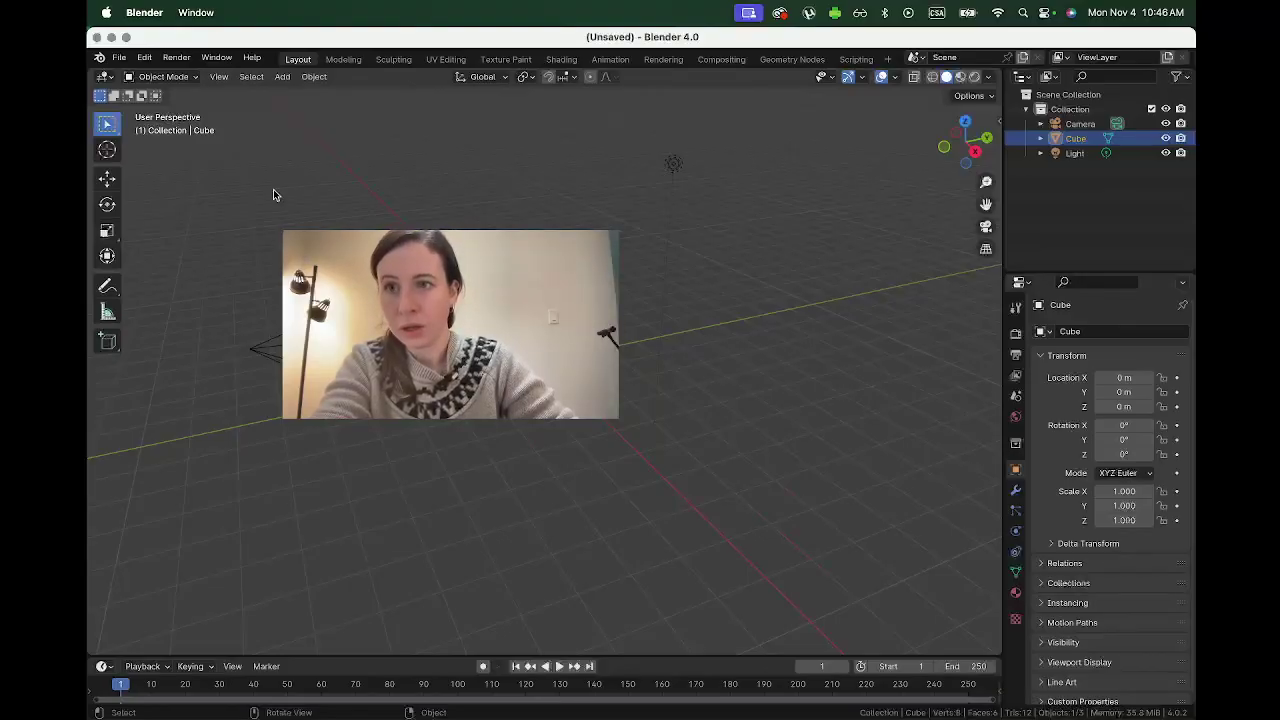
{"action": "left_click", "coordinate": [144, 57]}
{"action": "left_click", "coordinate": [165, 246]}
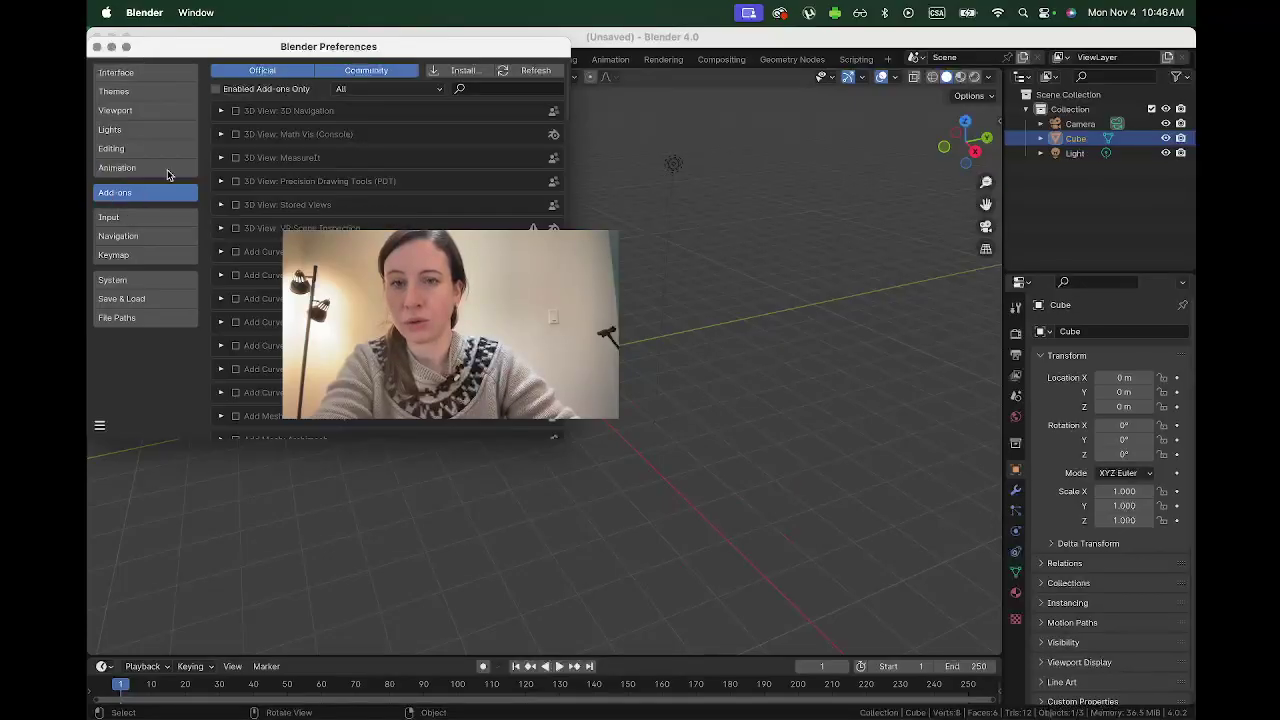
- Choose Meta Spark Toolkit for Blender.zip from the Downloads folder as the add-on to install, and close the file browser without installing
{"action": "left_click", "coordinate": [459, 72]}
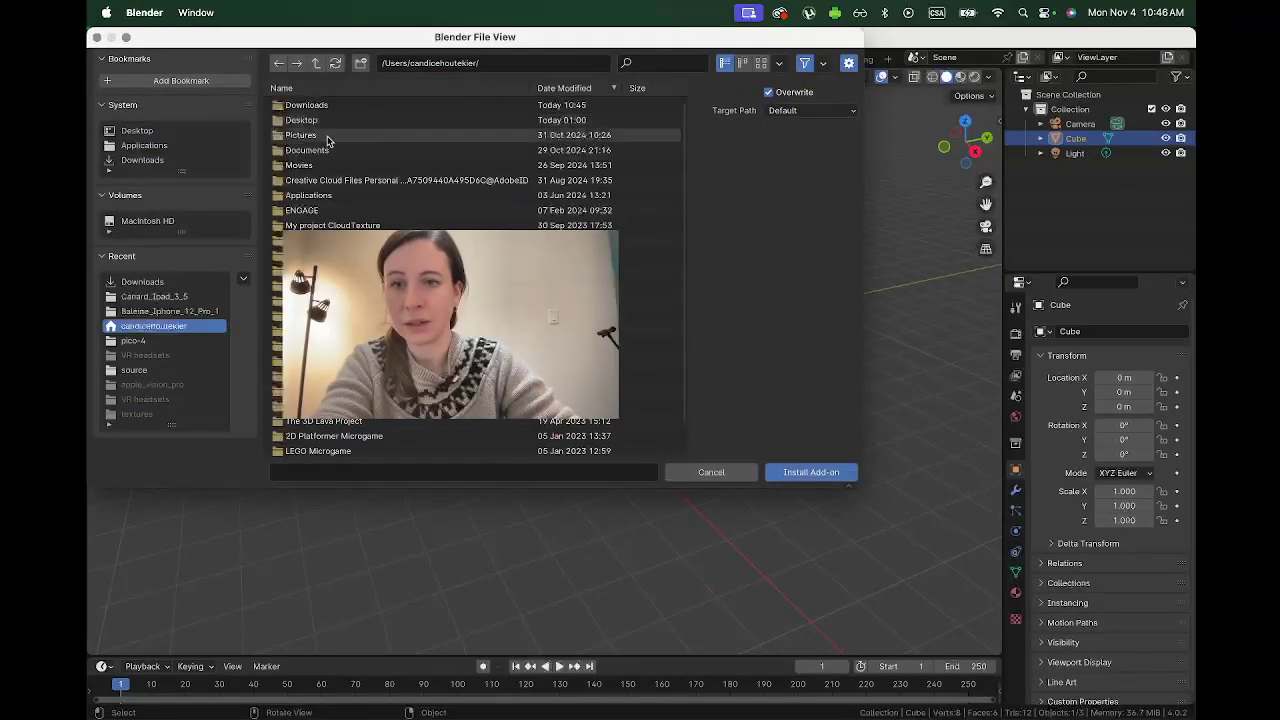
{"action": "left_click", "coordinate": [140, 160]}
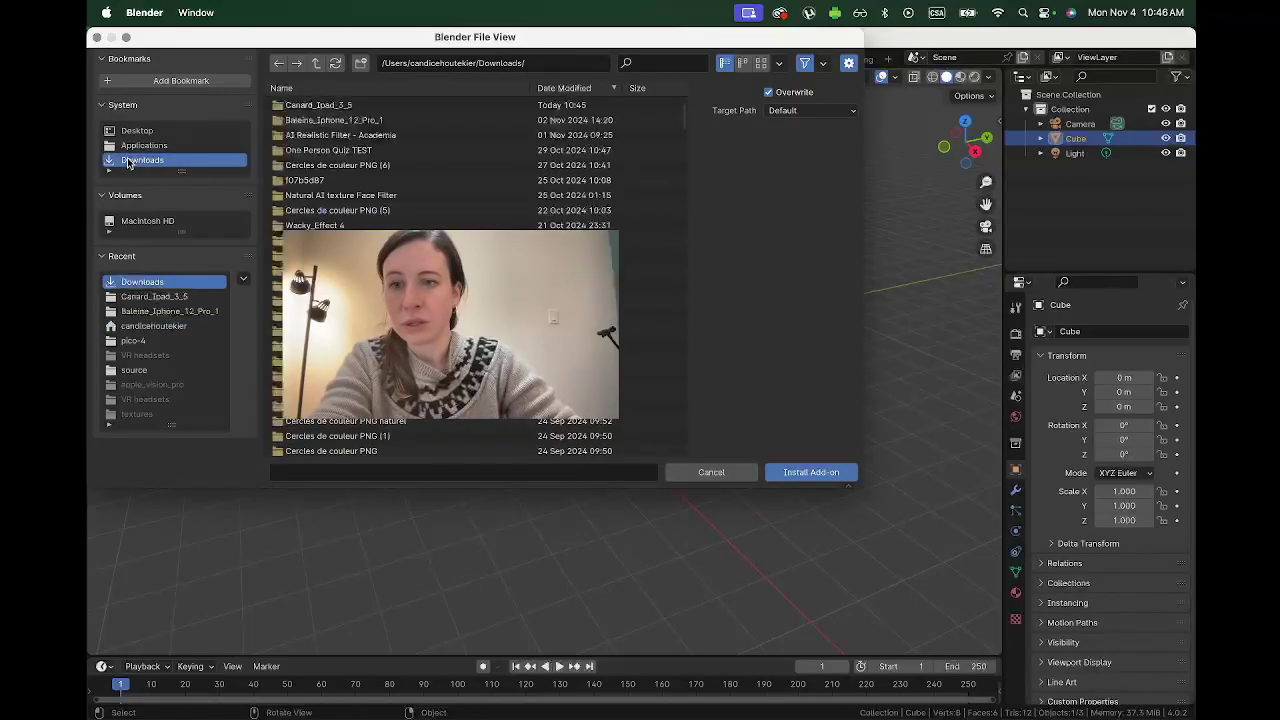
{"action": "scroll", "coordinate": [329, 115], "scroll_direction": "down", "scroll_amount": 3}
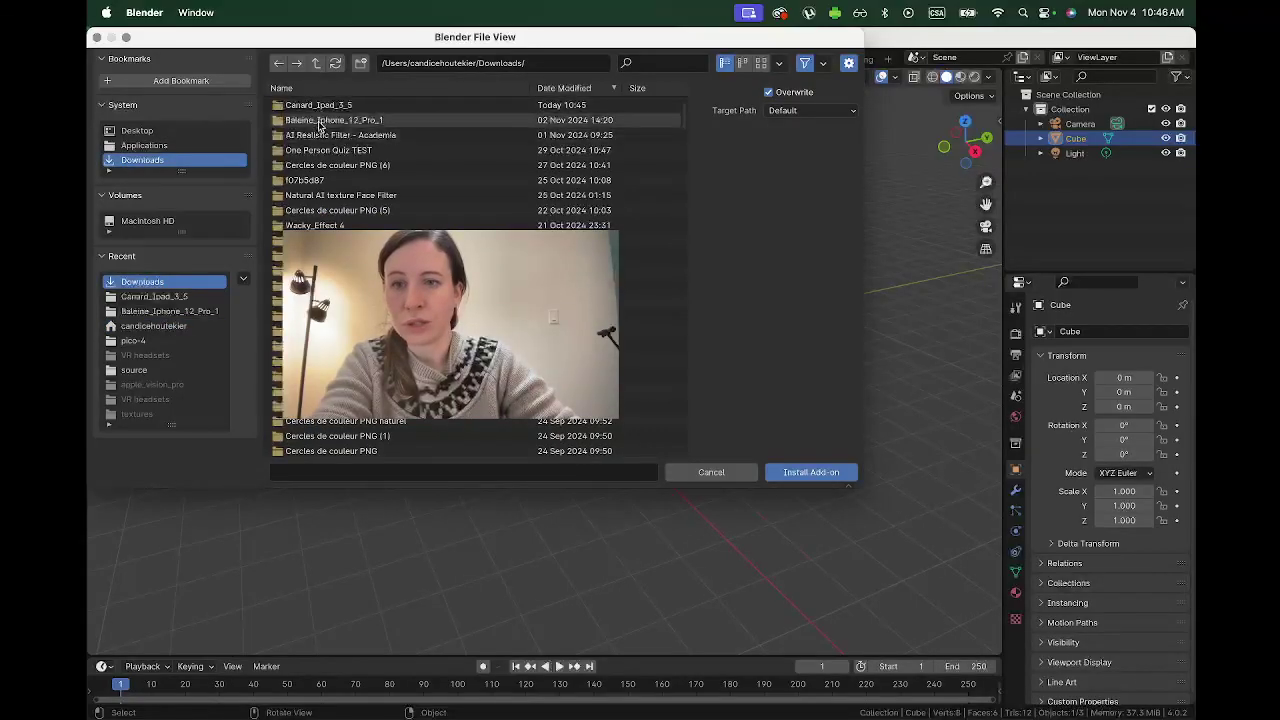
{"action": "scroll", "coordinate": [326, 173], "scroll_direction": "down", "scroll_amount": 1}
{"action": "scroll", "coordinate": [324, 165], "scroll_direction": "up", "scroll_amount": 3}
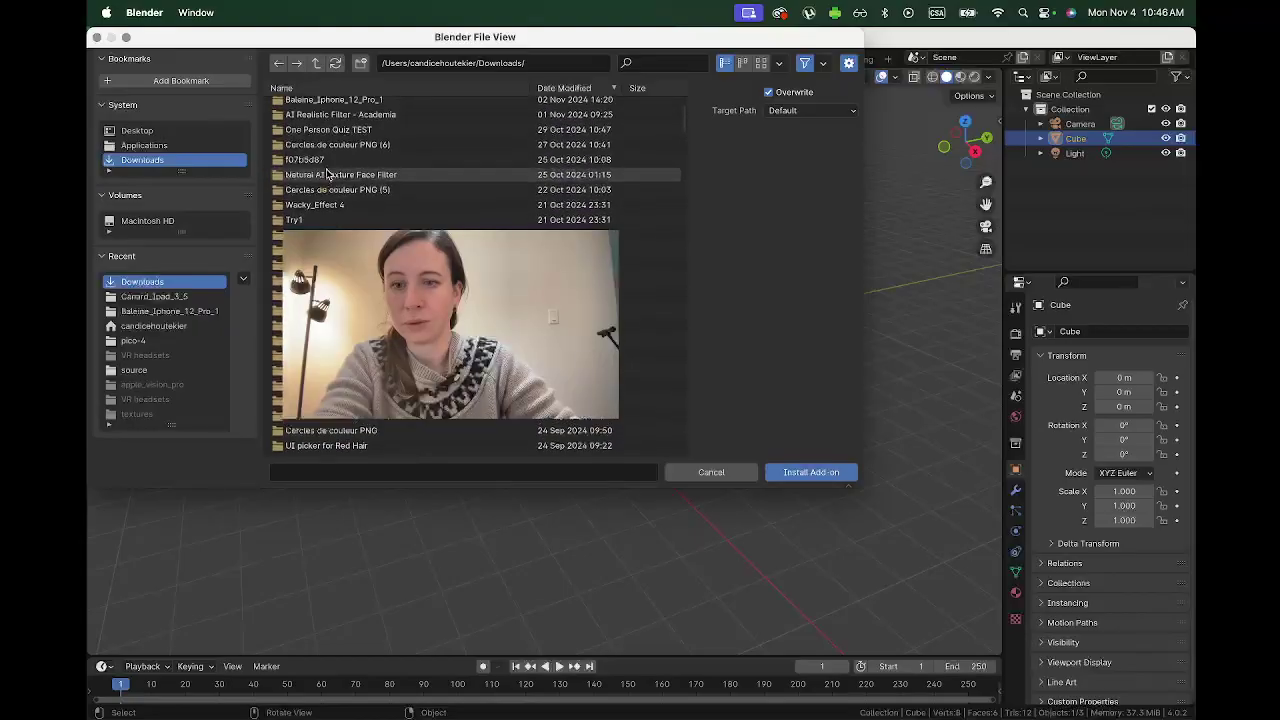
{"action": "scroll", "coordinate": [322, 155], "scroll_direction": "down", "scroll_amount": 15}
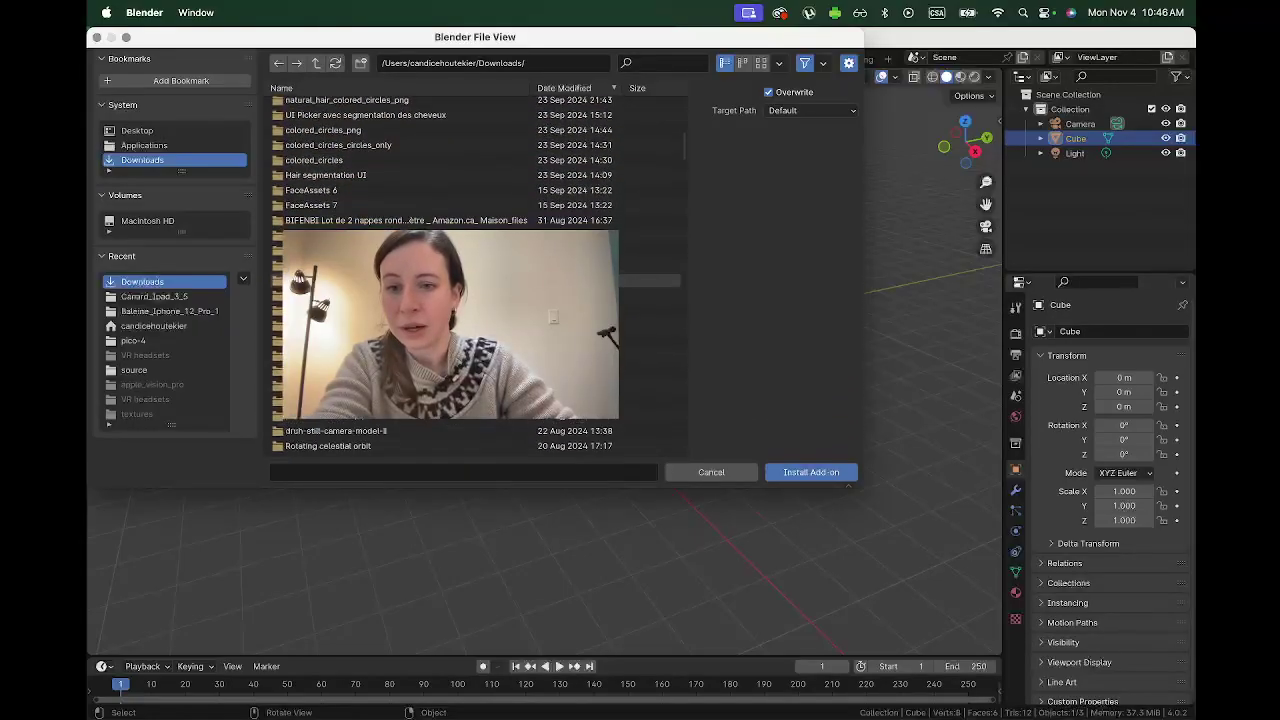
{"action": "scroll", "coordinate": [322, 155], "scroll_direction": "down", "scroll_amount": 20}
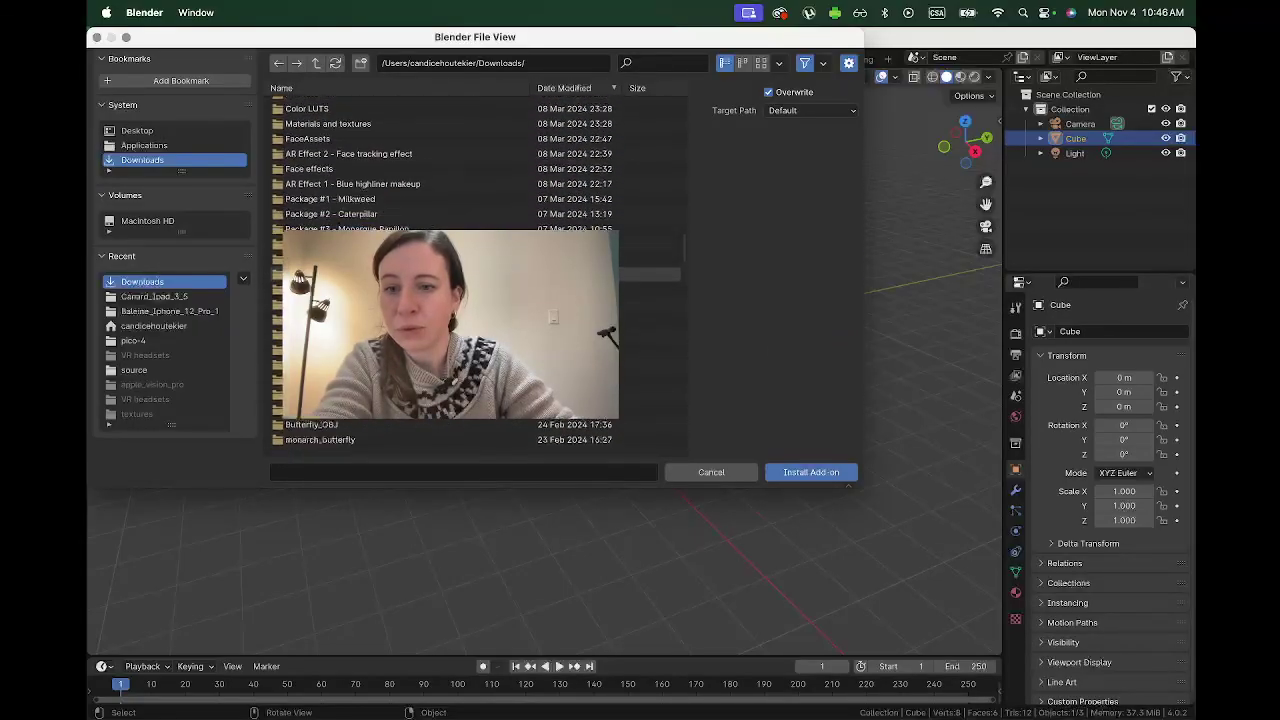
{"action": "scroll", "coordinate": [295, 197], "scroll_direction": "up", "scroll_amount": 2}
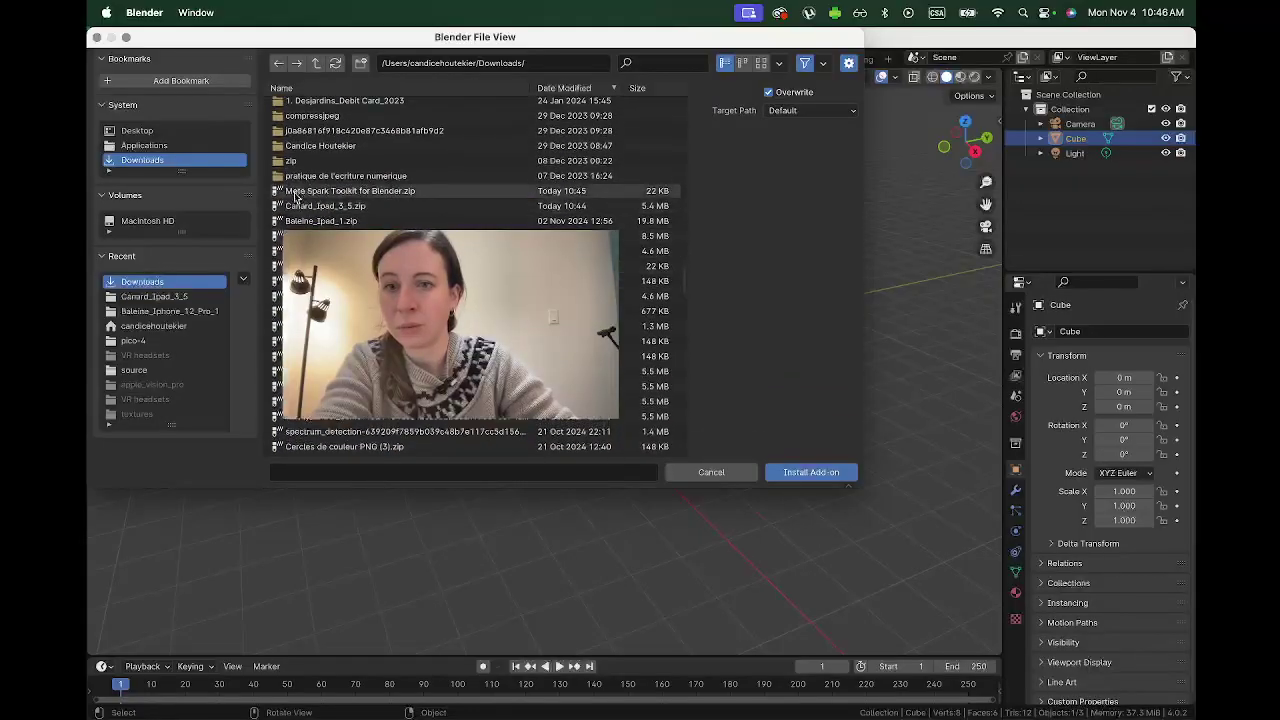
{"action": "left_click", "coordinate": [382, 195]}
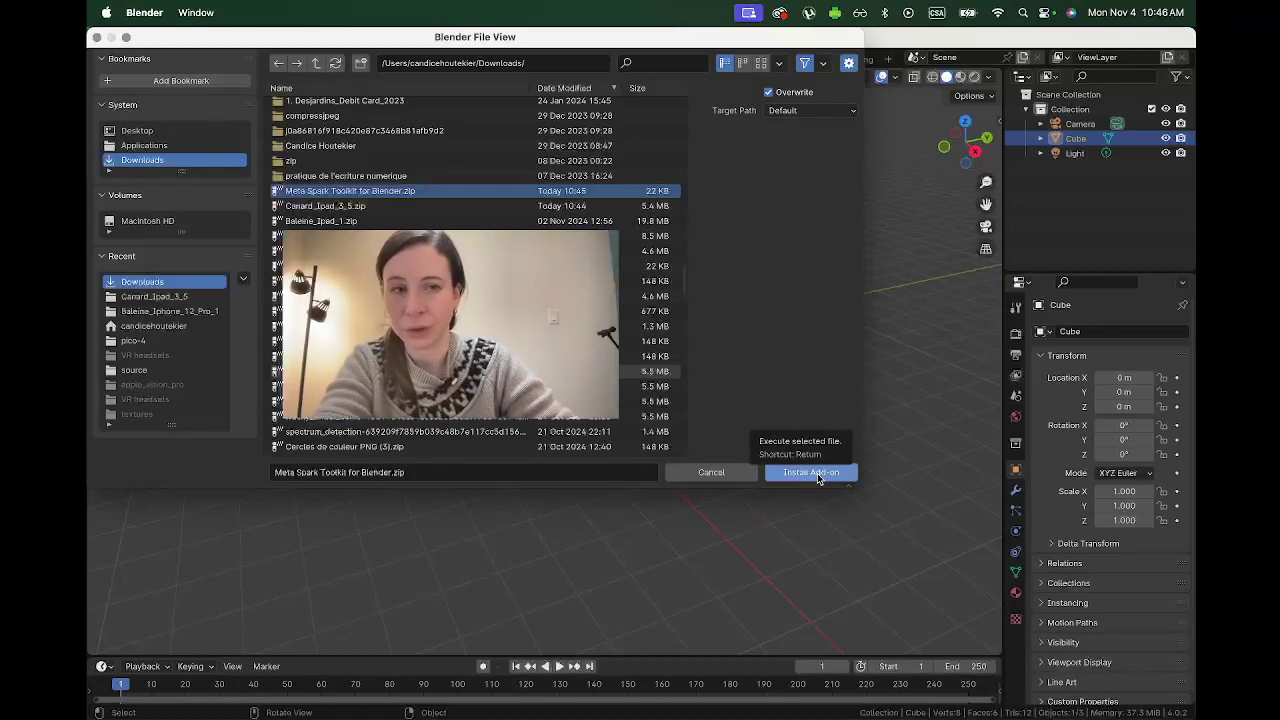
{"action": "left_click", "coordinate": [97, 38]}
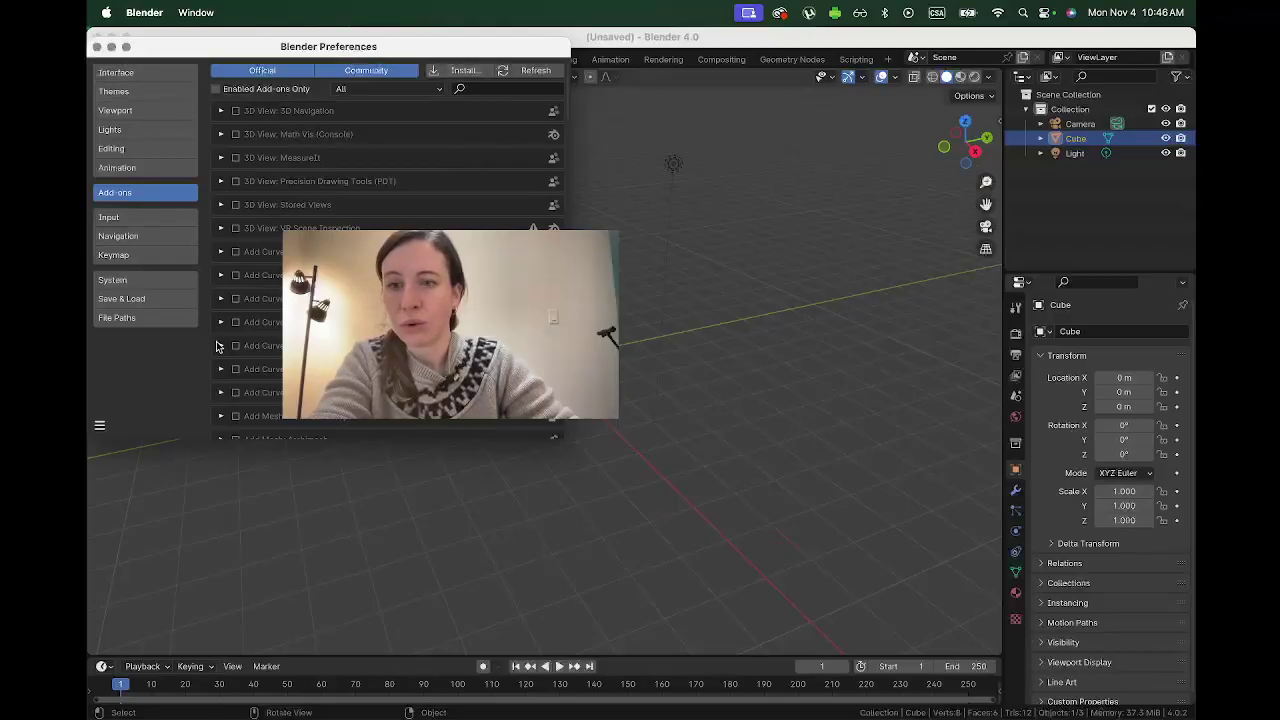
- Search the add-ons for "meta", check that Meta Spark Toolkit is enabled, and close the preferences
{"action": "left_click", "coordinate": [505, 88]}
{"action": "type", "text": "meta"}
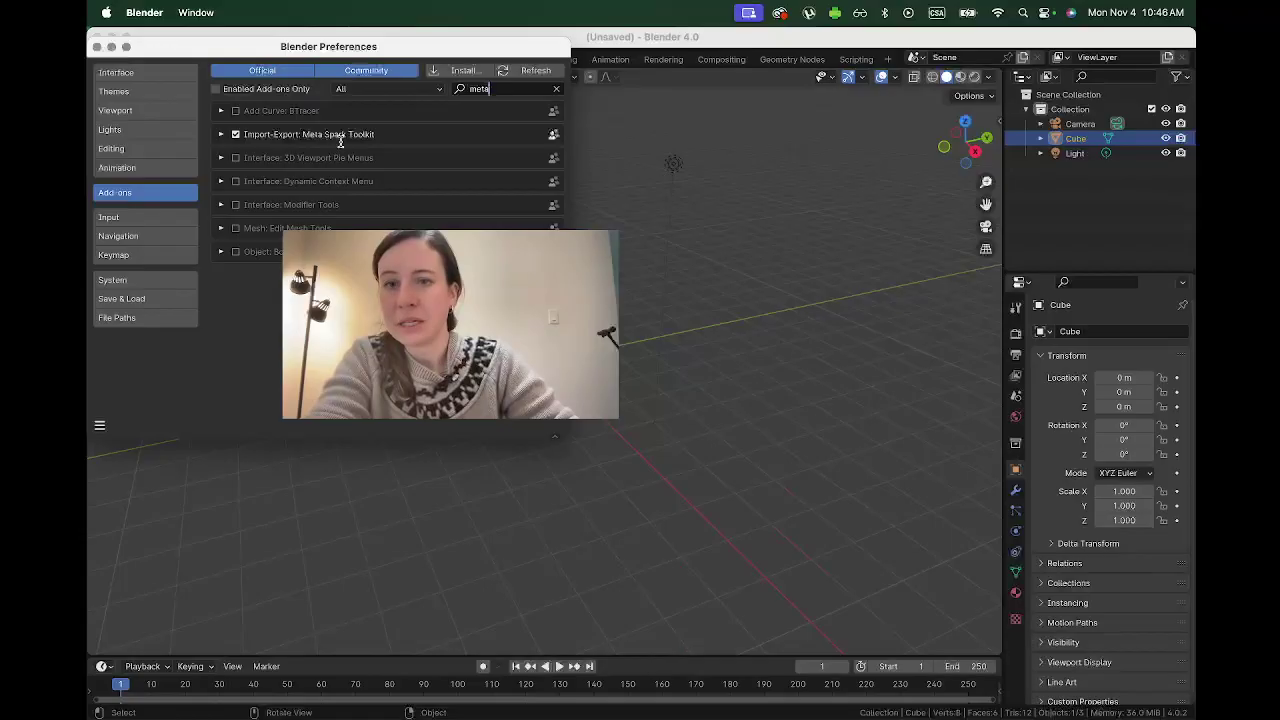
{"action": "left_click", "coordinate": [236, 134]}
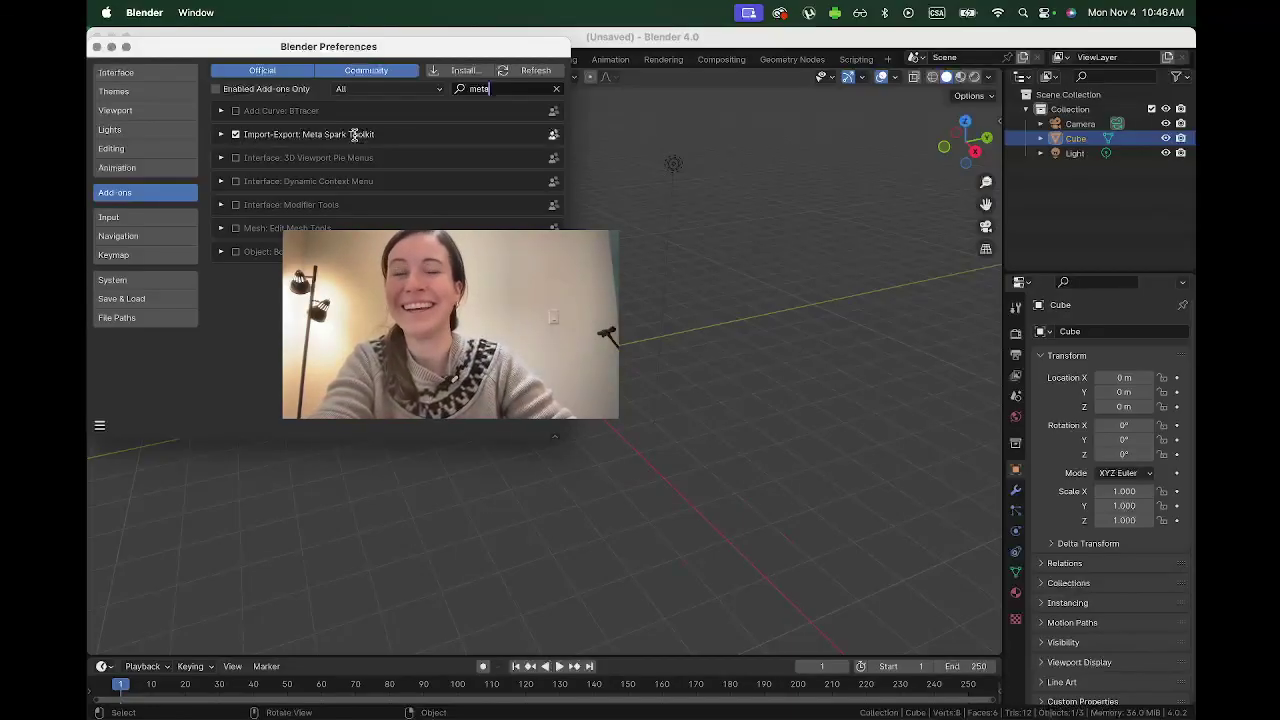
{"action": "left_click", "coordinate": [96, 47]}
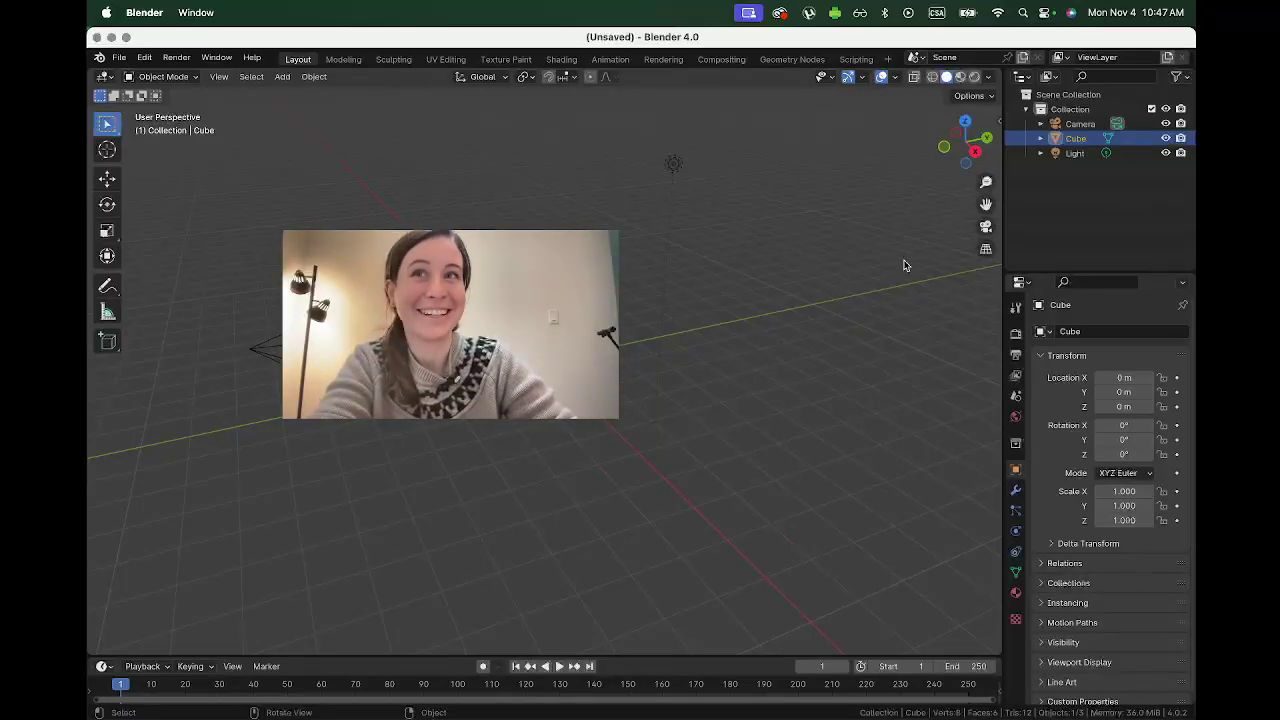
- Show the Meta Spark Toolkit options beside the 3D viewport and select the default cube
{"action": "left_click", "coordinate": [999, 132]}
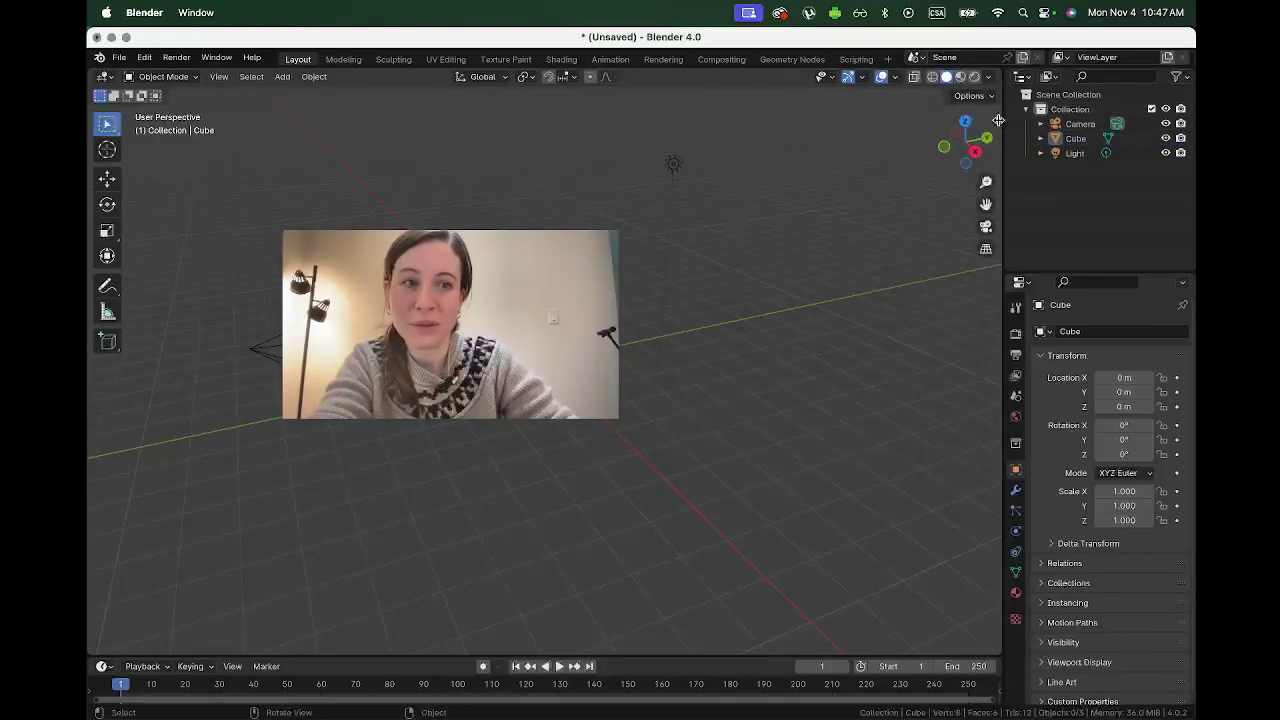
{"action": "left_click", "coordinate": [999, 122]}
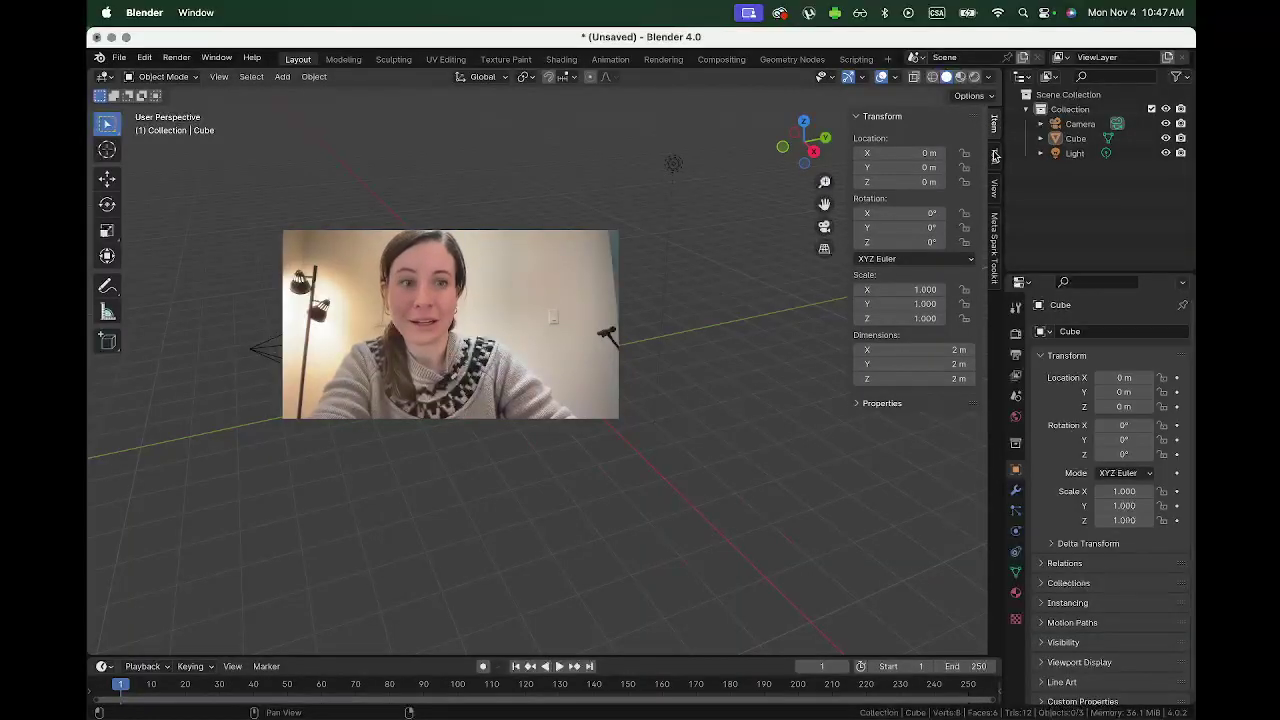
{"action": "left_click", "coordinate": [995, 258]}
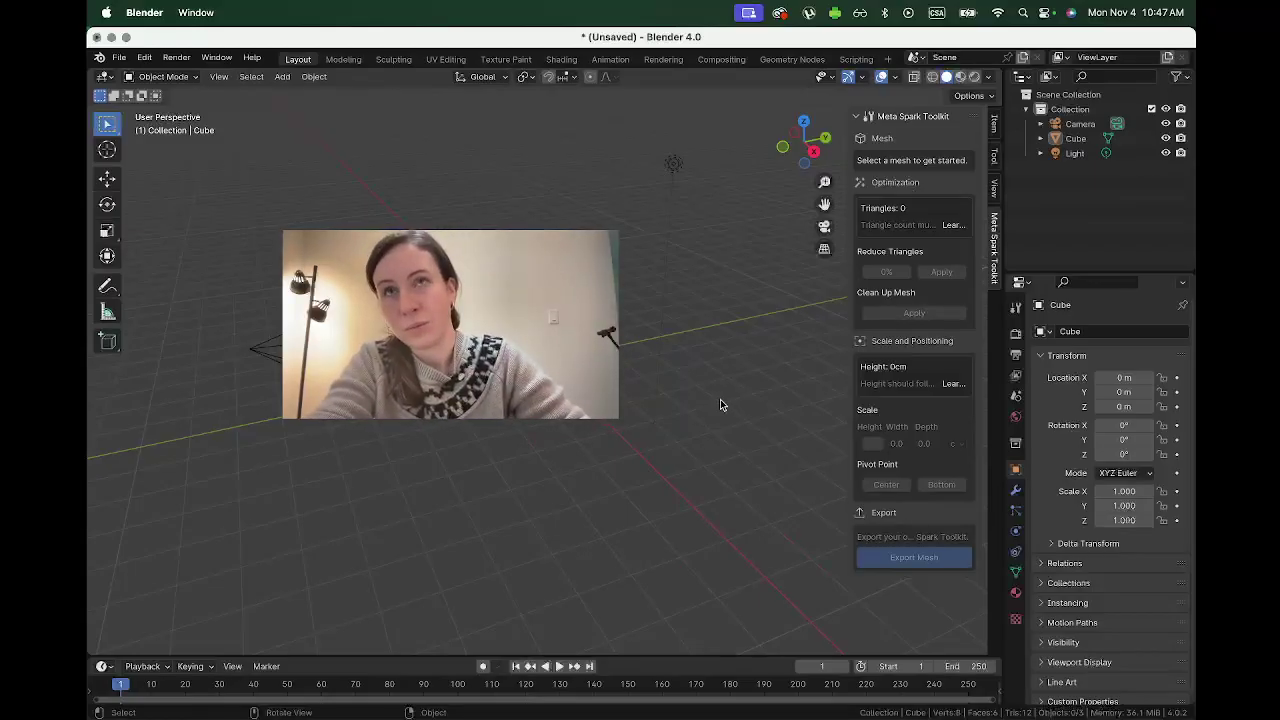
{"action": "left_click", "coordinate": [556, 360]}
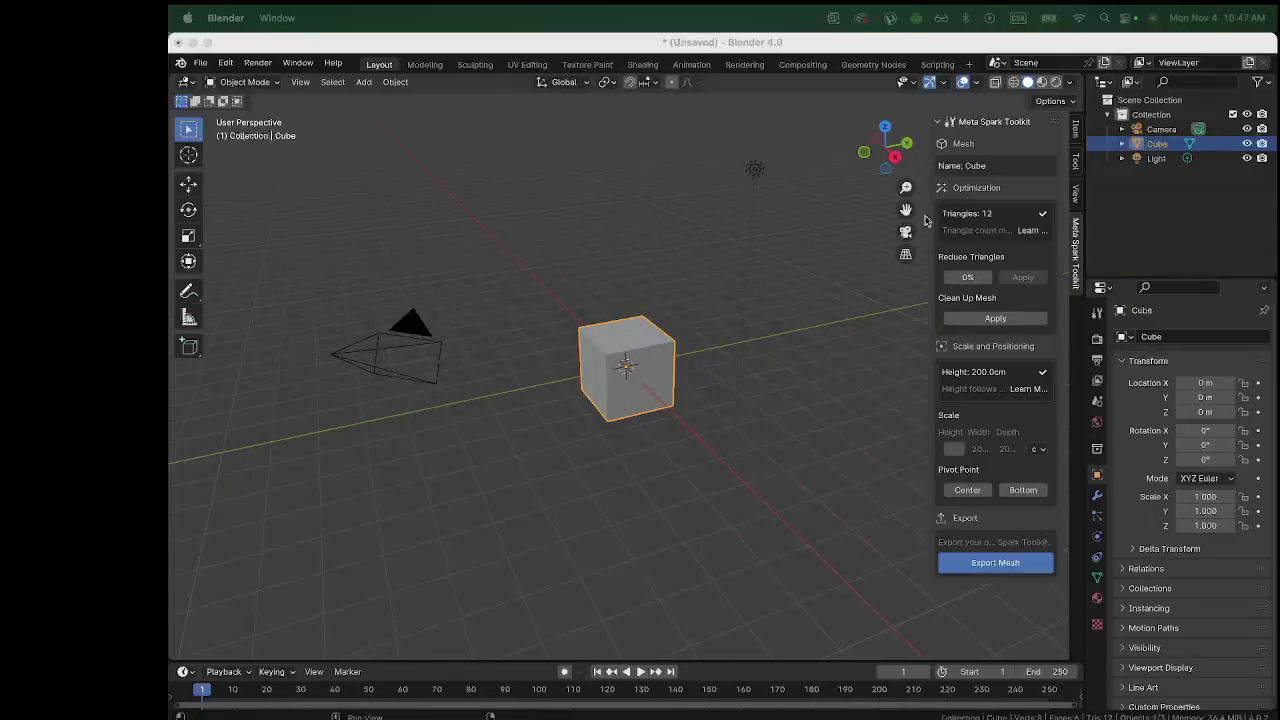
- Reduce the cube's triangles by 50% and apply the reduction to its mesh
{"action": "left_click", "coordinate": [633, 400]}
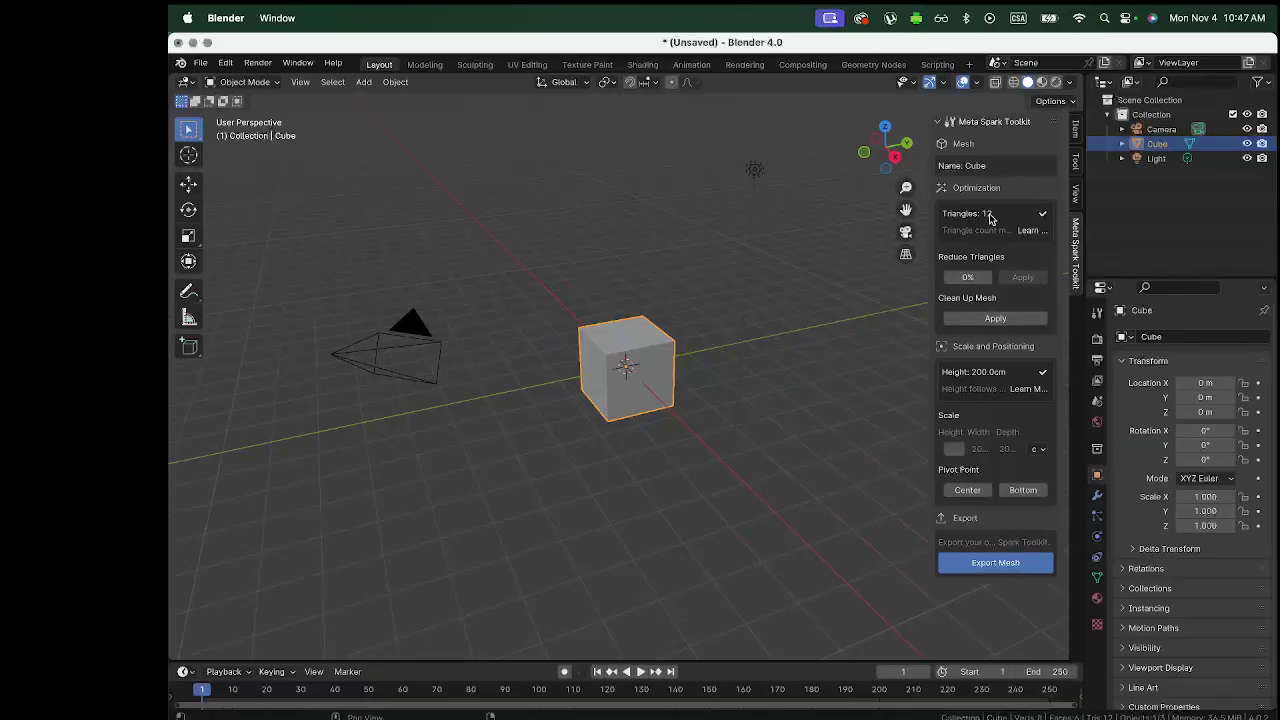
{"action": "left_click", "coordinate": [965, 277]}
{"action": "type", "text": "50"}
{"action": "key", "text": "Return"}
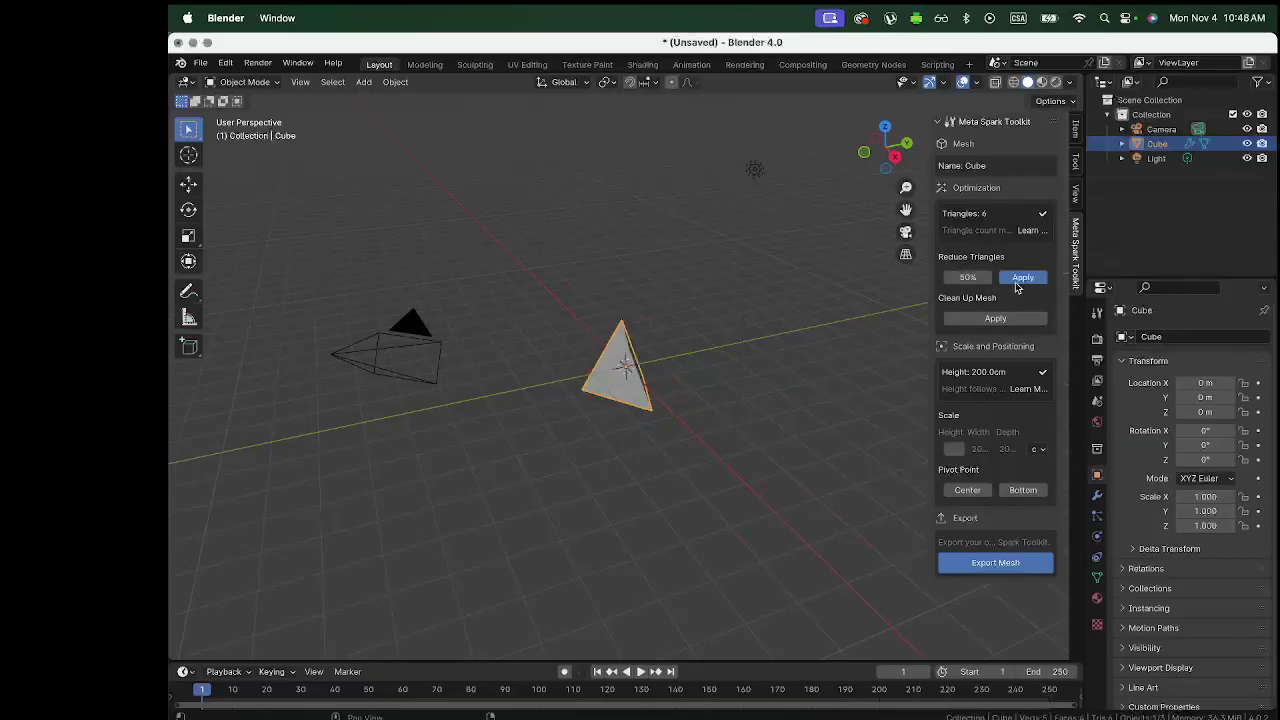
{"action": "left_click", "coordinate": [1021, 278]}
{"action": "scroll", "coordinate": [602, 389], "scroll_direction": "down", "scroll_amount": 10}
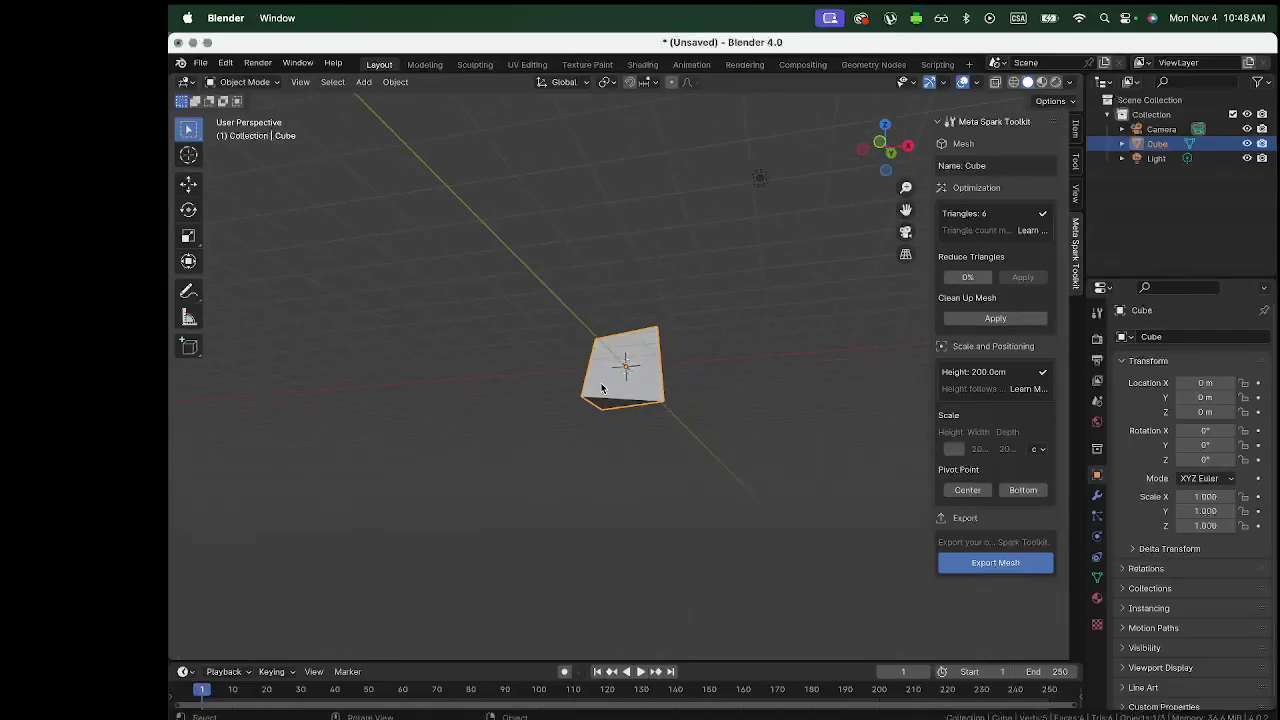
{"action": "scroll", "coordinate": [602, 389], "scroll_direction": "up", "scroll_amount": 10}
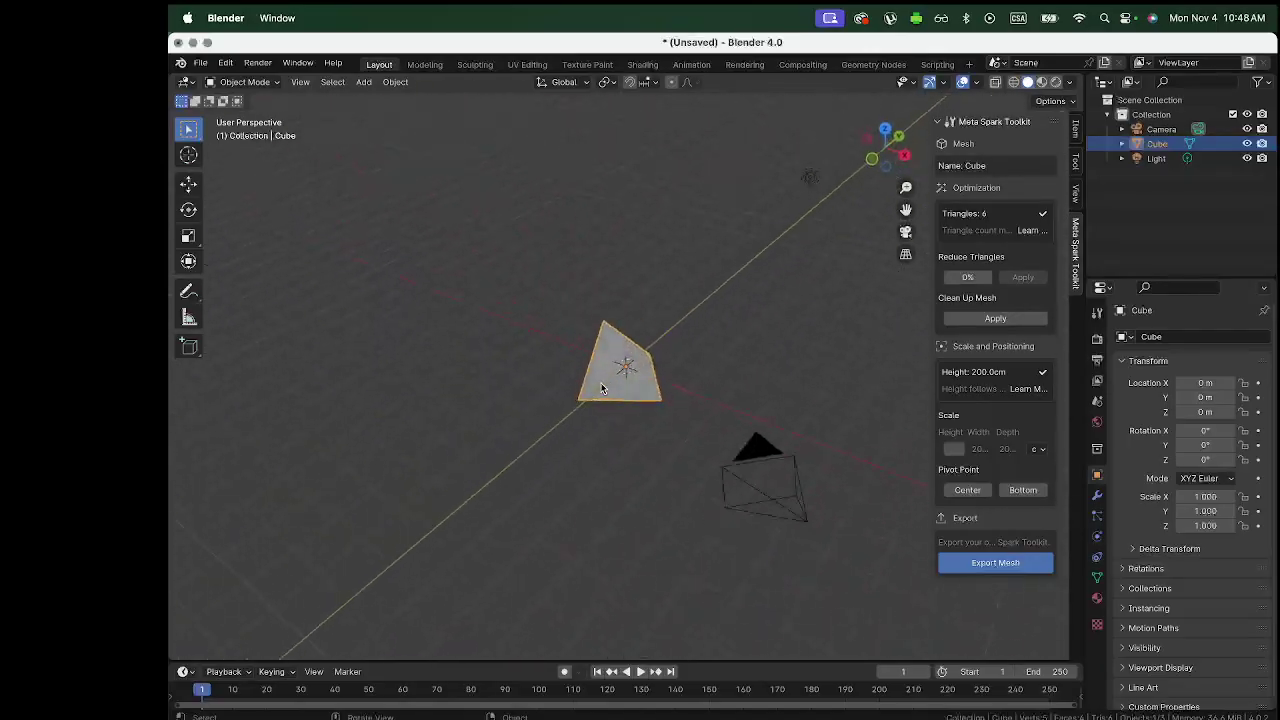
{"action": "scroll", "coordinate": [602, 389], "scroll_direction": "left", "scroll_amount": 8}
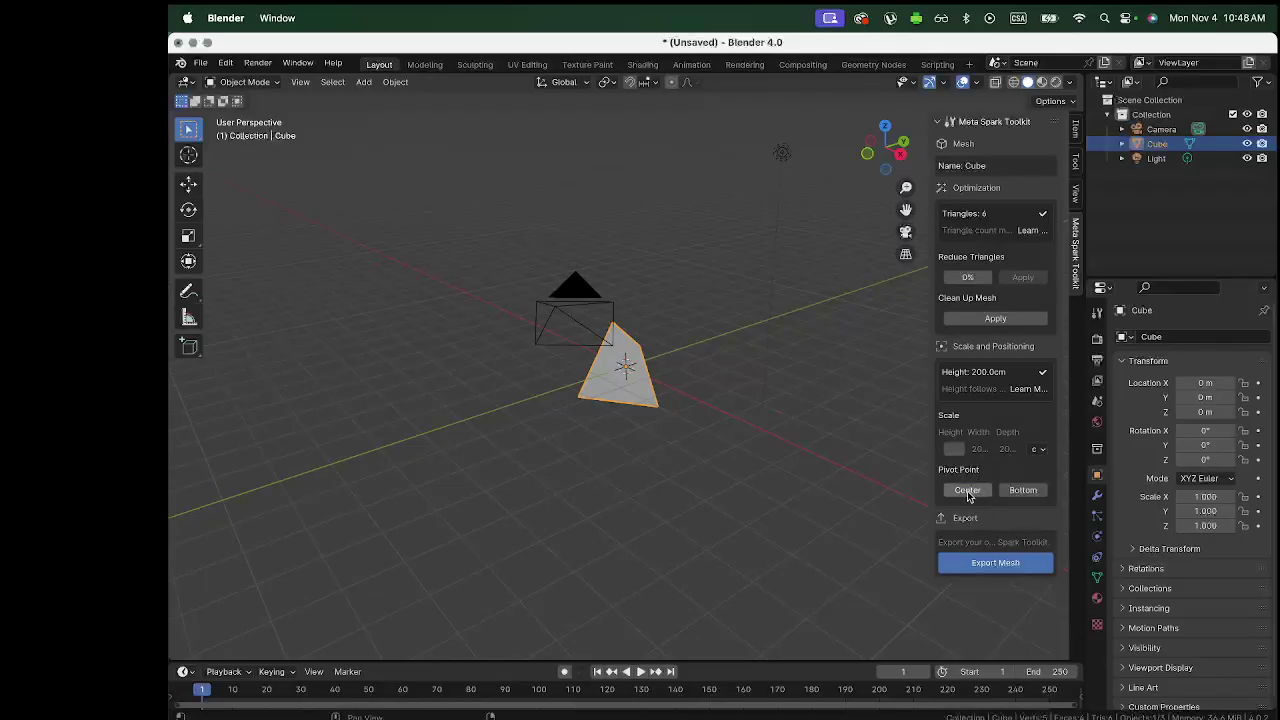
- Set the pivot point of the reduced cube to its bottom and check its placement on the grid
{"action": "left_click", "coordinate": [1020, 492]}
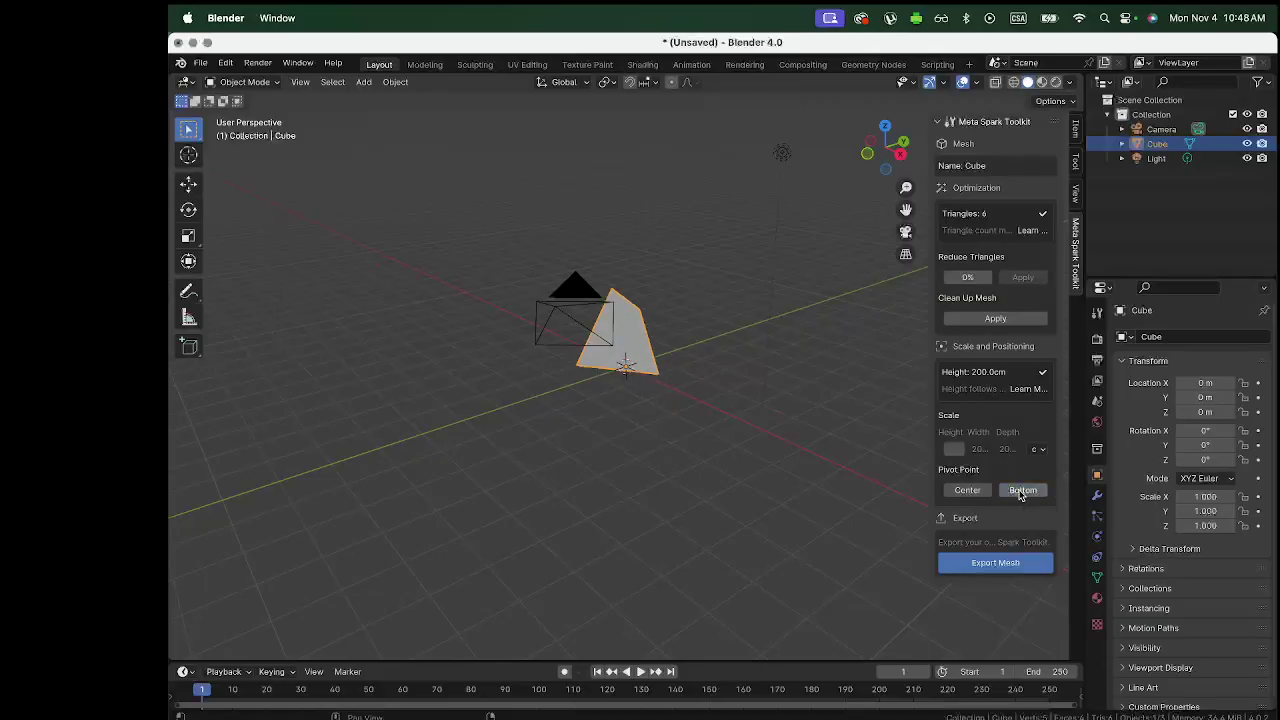
{"action": "scroll", "coordinate": [590, 441], "scroll_direction": "up", "scroll_amount": 5}
{"action": "scroll", "coordinate": [590, 441], "scroll_direction": "down", "scroll_amount": 10}
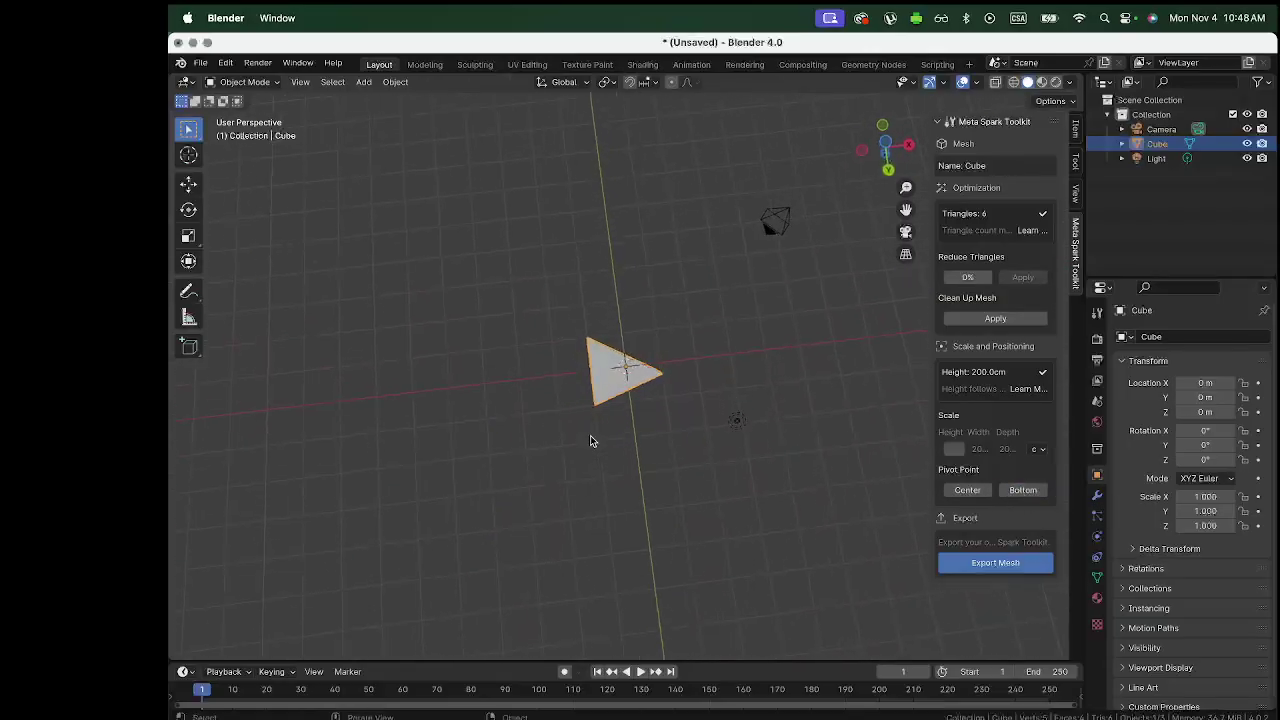
{"action": "scroll", "coordinate": [590, 441], "scroll_direction": "left", "scroll_amount": 10}
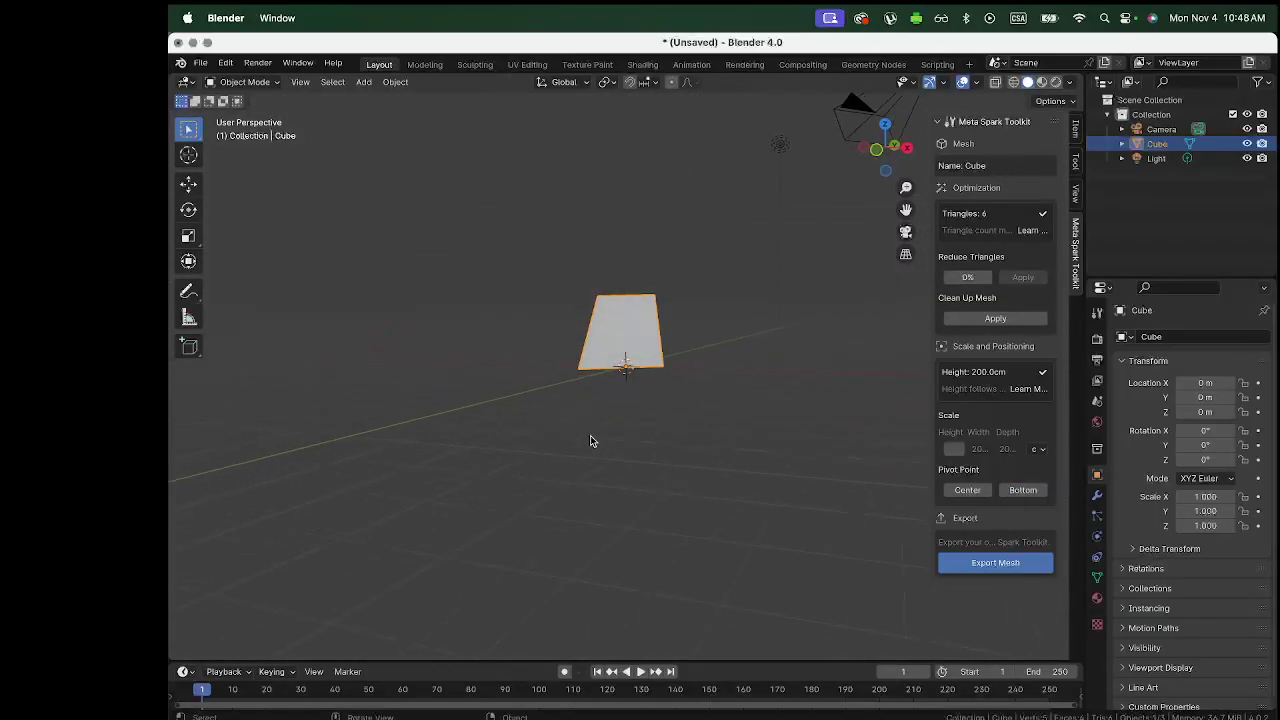
{"action": "scroll", "coordinate": [590, 441], "scroll_direction": "left", "scroll_amount": 15}
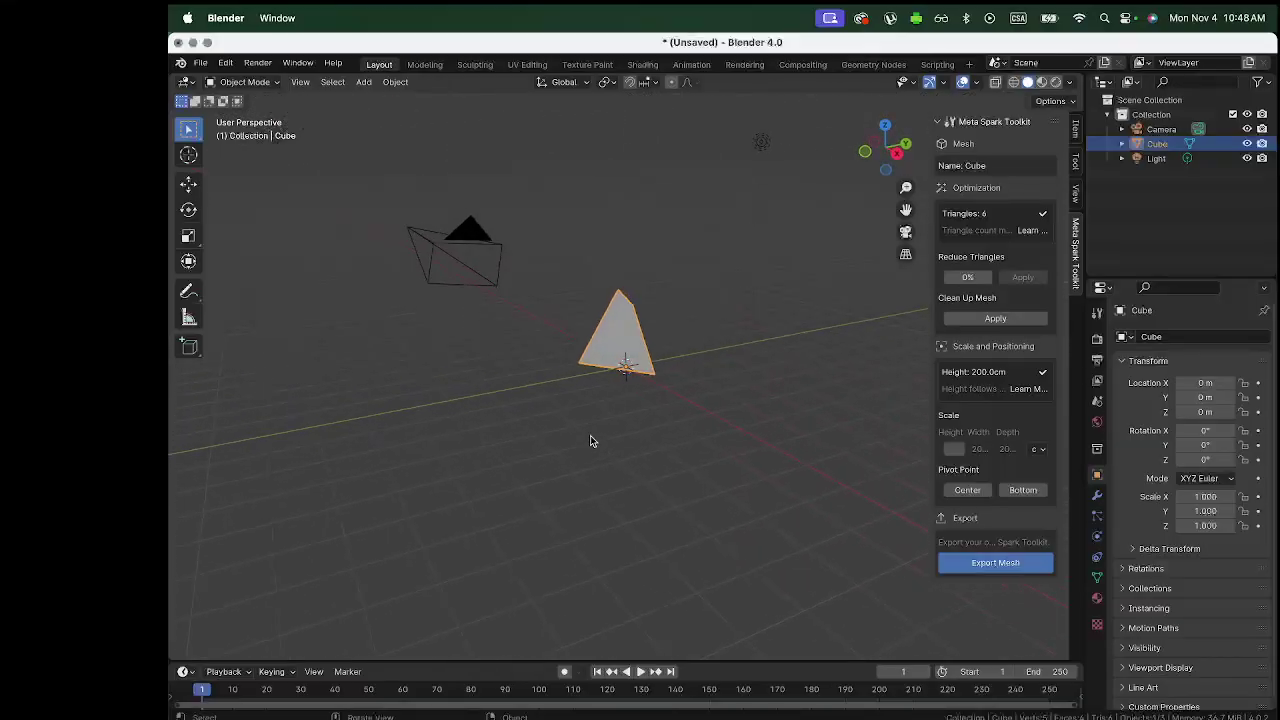
{"action": "scroll", "coordinate": [590, 441], "scroll_direction": "right", "scroll_amount": 5}
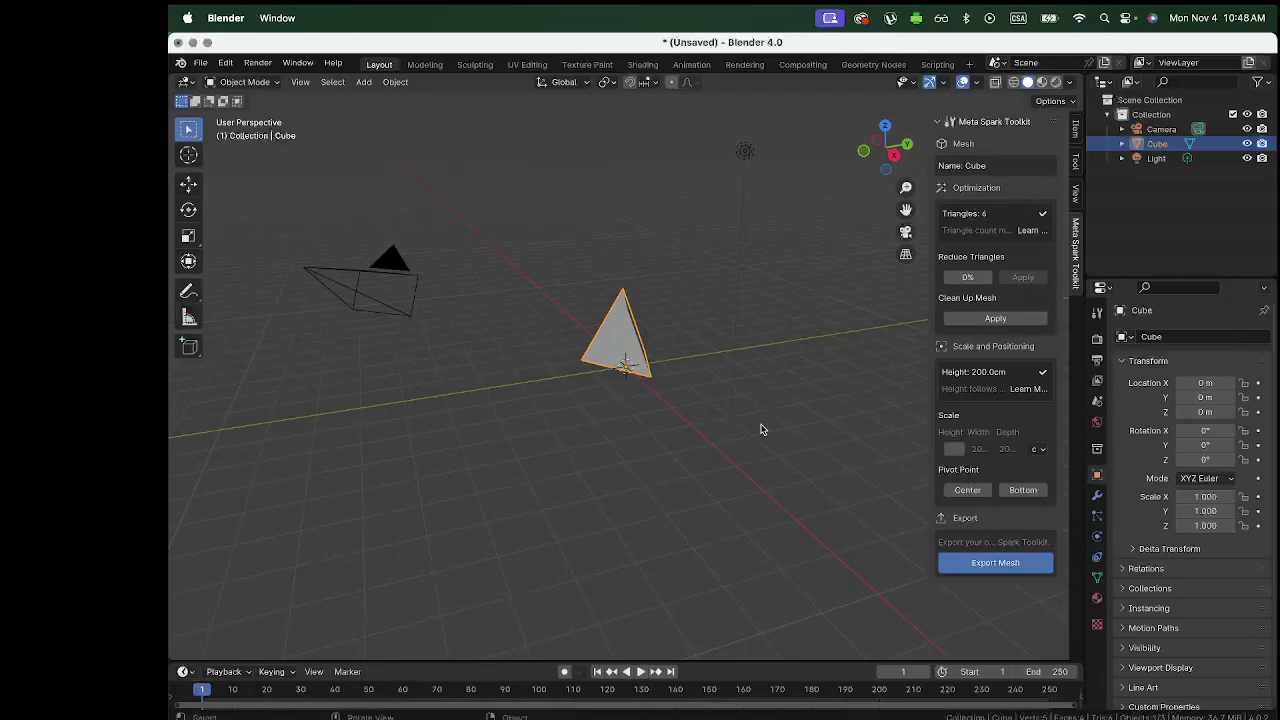
- Delete the reduced cube and import Canard_Ipad_3_5.obj as Wavefront OBJ from the Canard_Ipad_3_5 folder in Downloads
{"action": "right_click", "coordinate": [612, 337]}
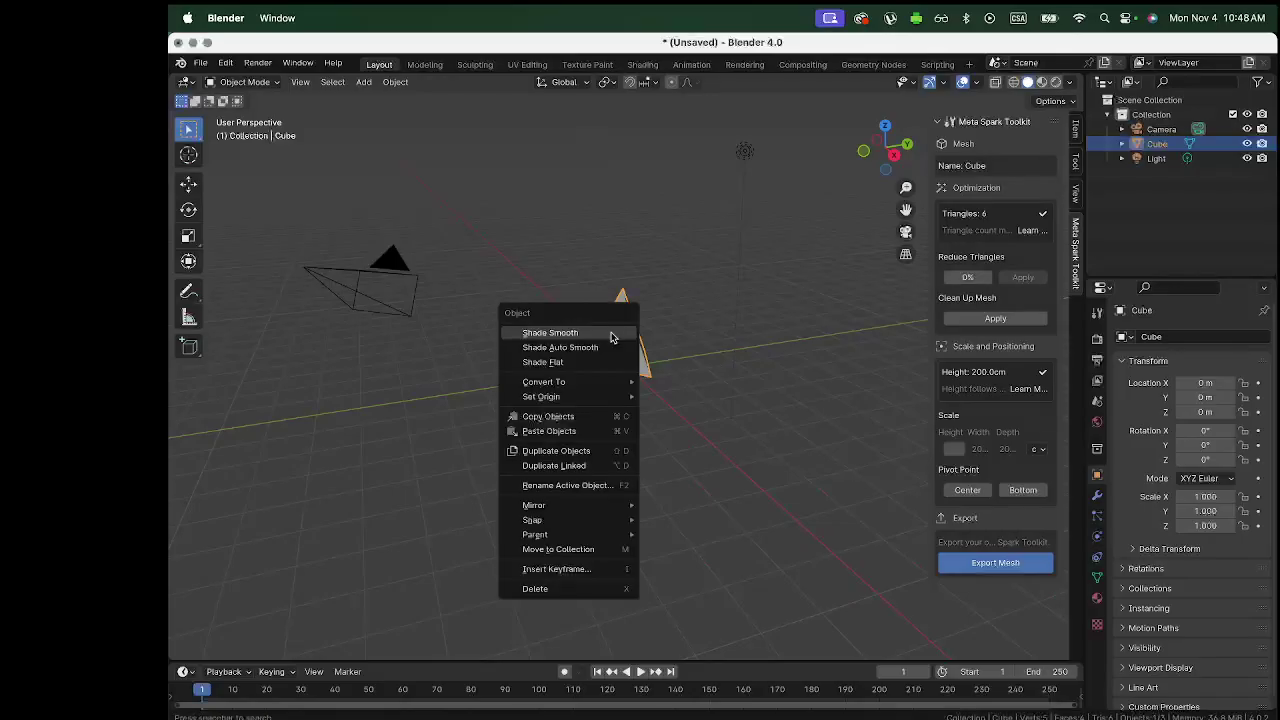
{"action": "left_click", "coordinate": [555, 591]}
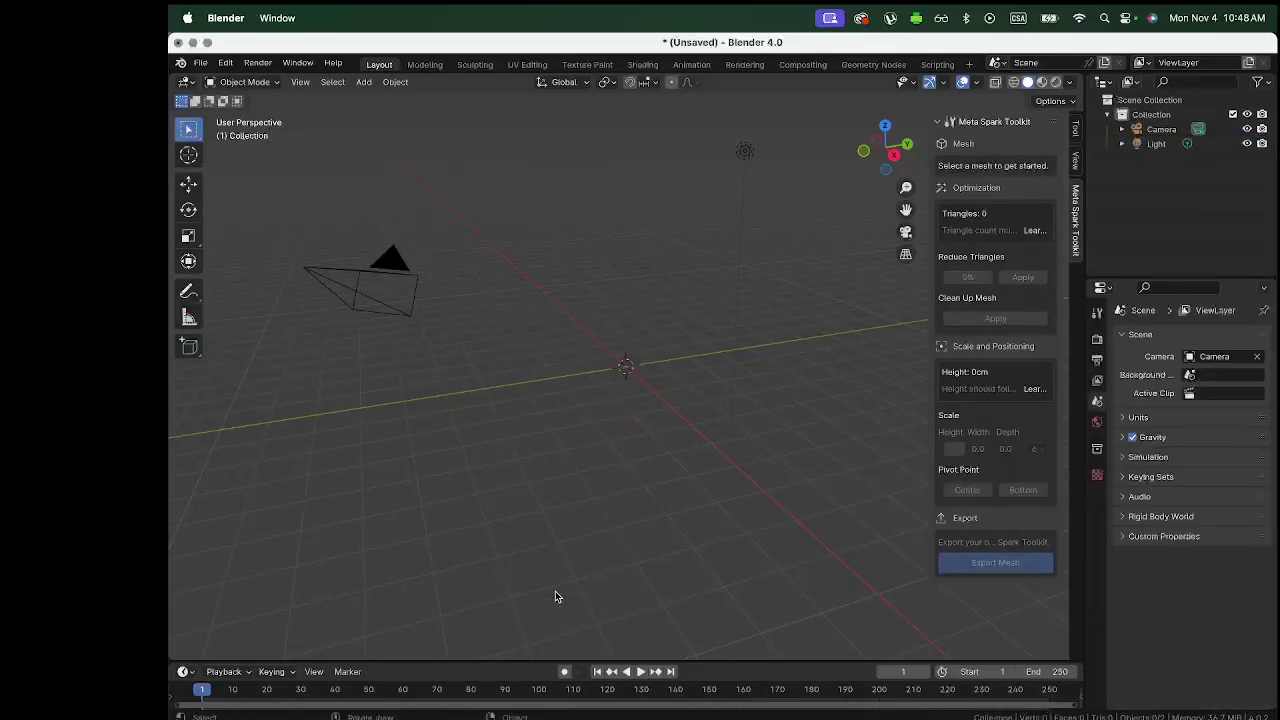
{"action": "left_click", "coordinate": [200, 63]}
{"action": "mouse_move", "coordinate": [238, 274]}
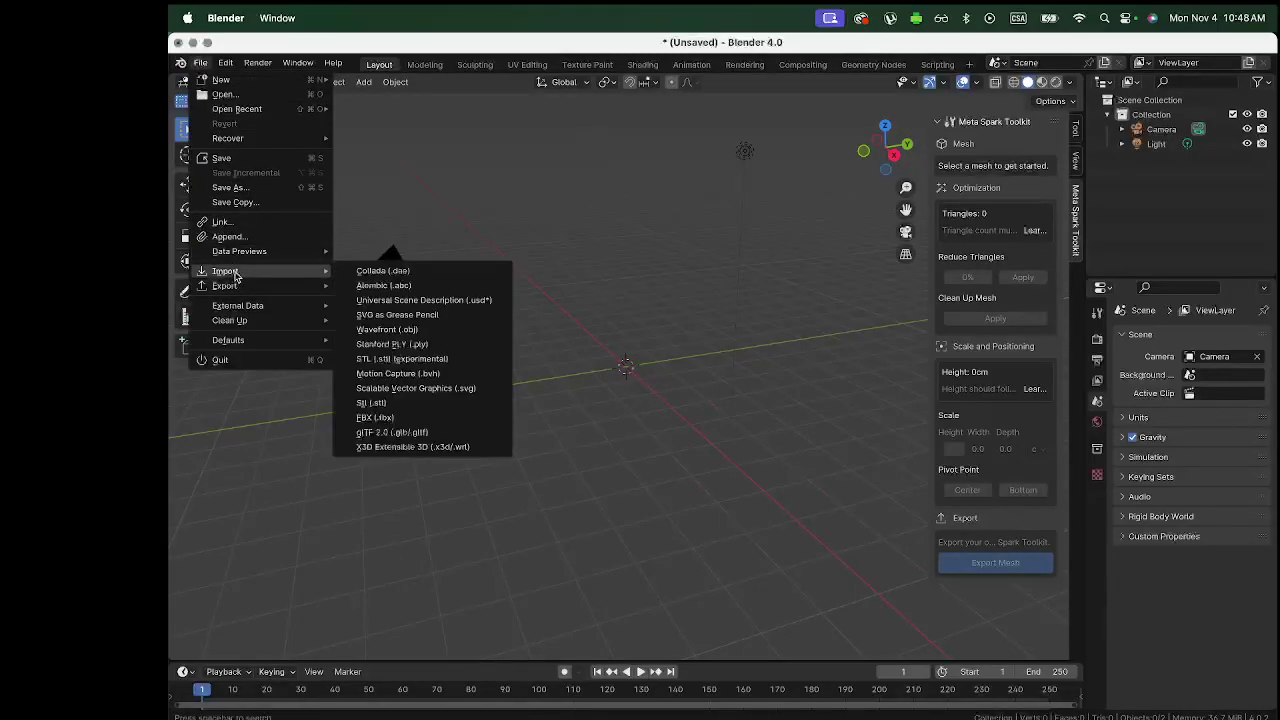
{"action": "left_click", "coordinate": [423, 331]}
{"action": "left_click", "coordinate": [558, 229]}
{"action": "left_click", "coordinate": [558, 229]}
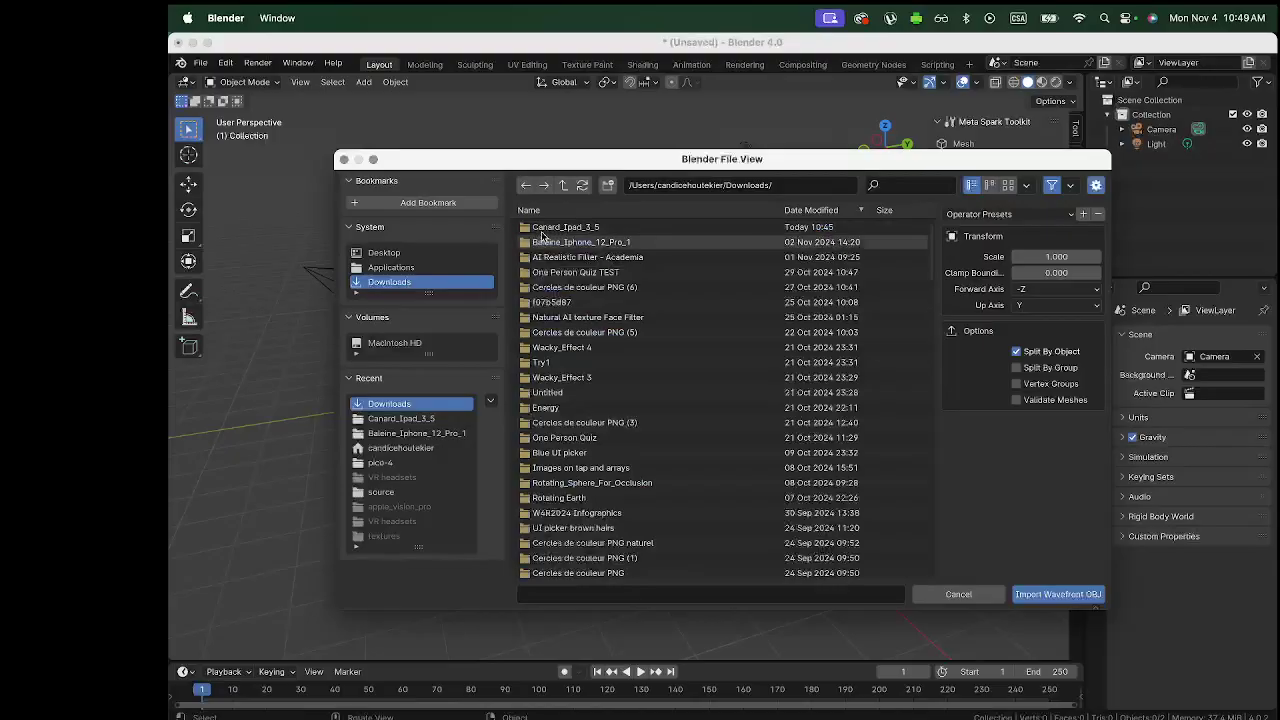
{"action": "left_click", "coordinate": [562, 229]}
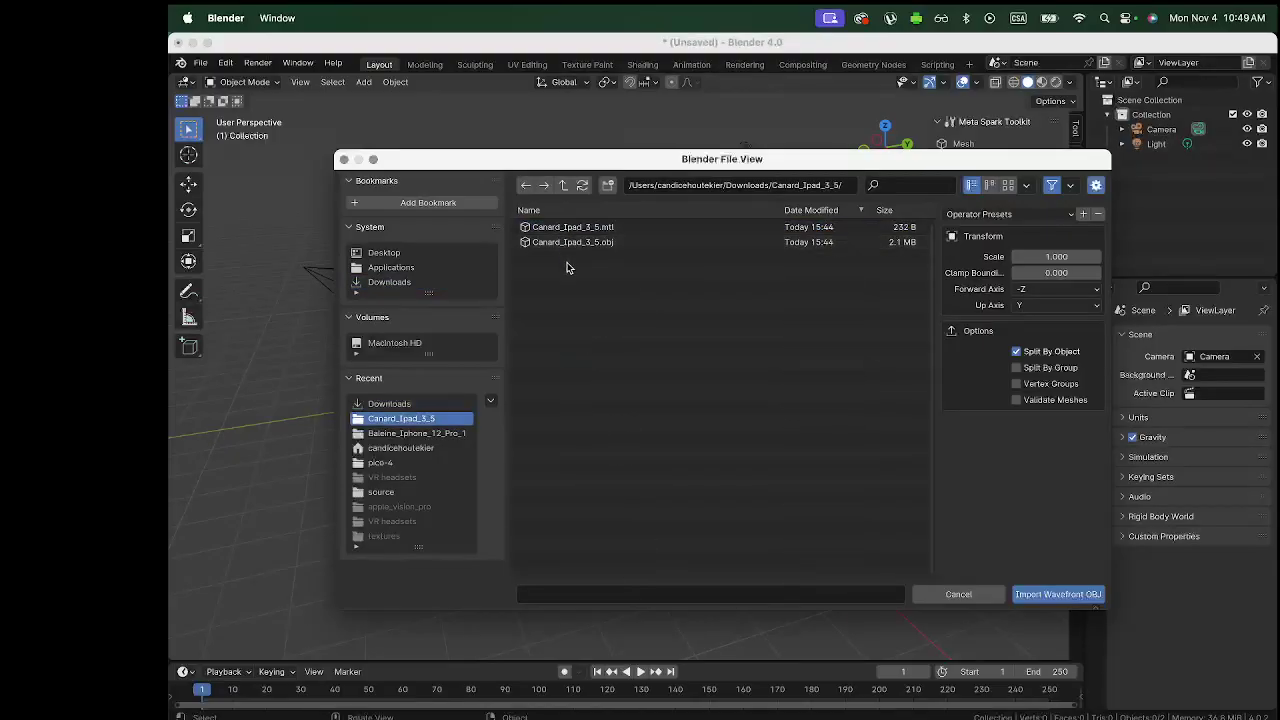
{"action": "left_click", "coordinate": [557, 244]}
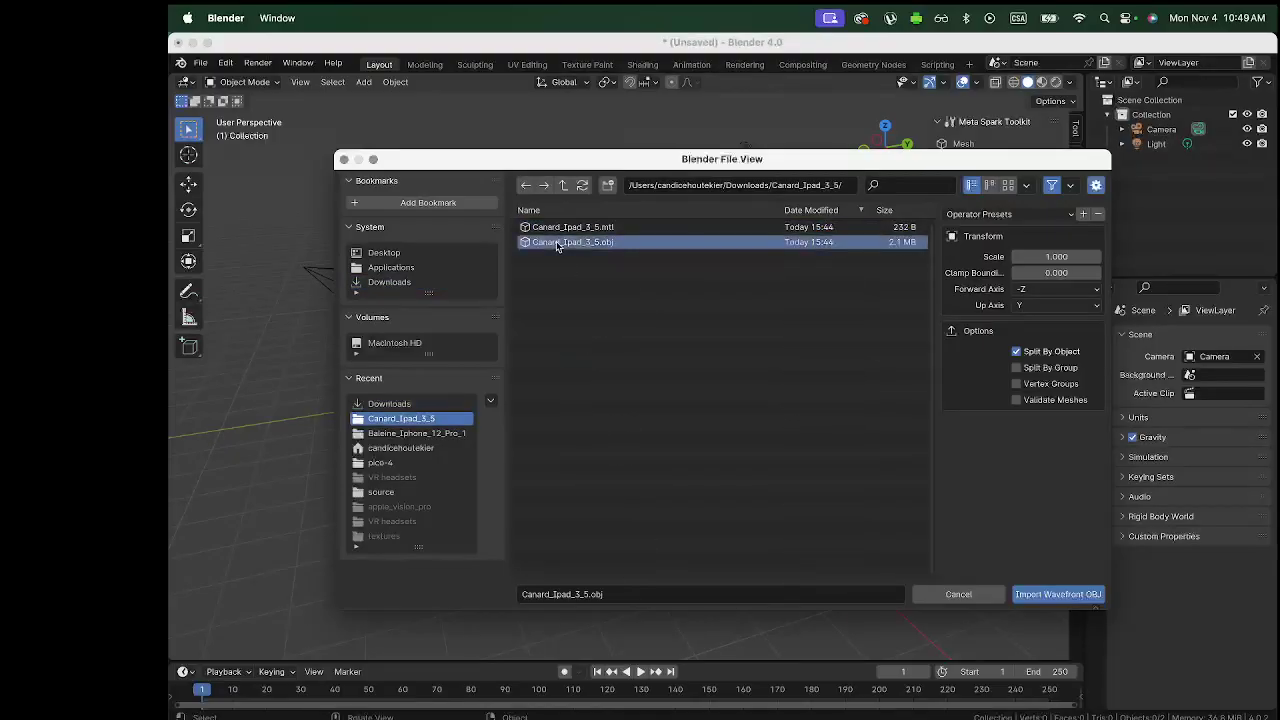
{"action": "left_click", "coordinate": [1050, 596]}
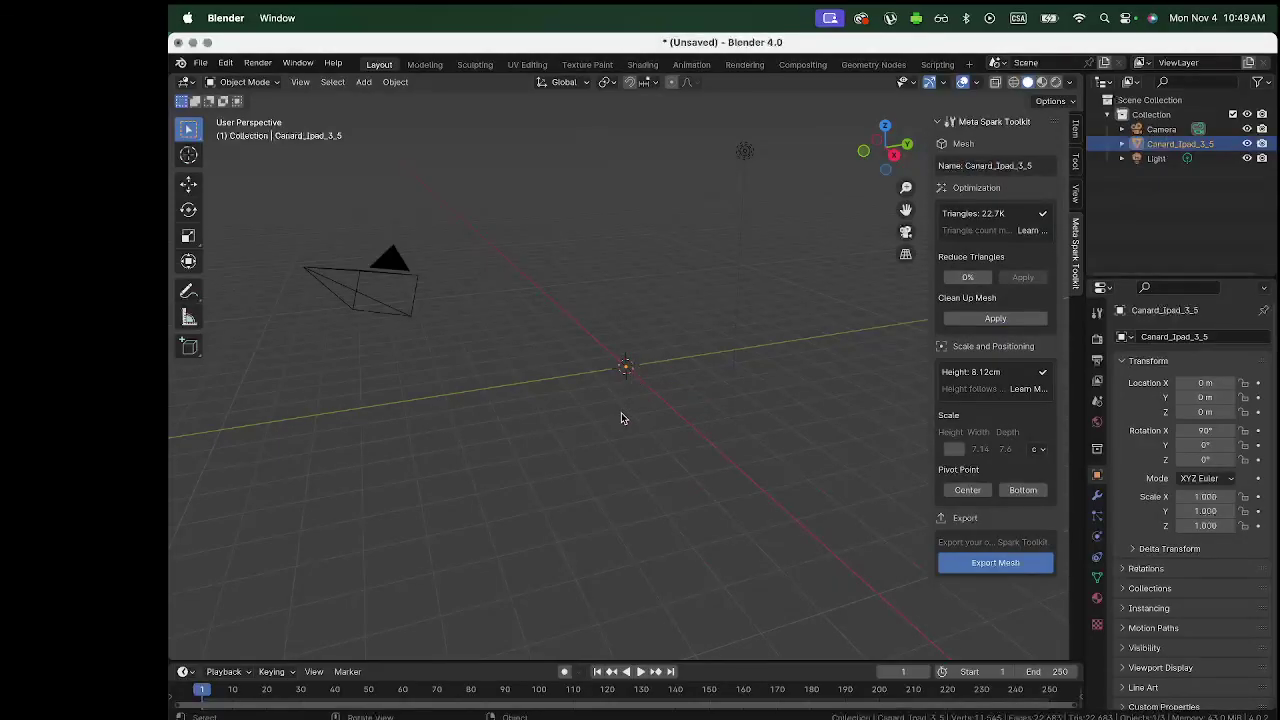
- Show the imported duck up close with Material Preview shading in the 3D viewport
{"action": "scroll", "coordinate": [621, 418], "scroll_direction": "up", "scroll_amount": 4}
{"action": "scroll", "coordinate": [621, 418], "scroll_direction": "up", "scroll_amount": 8}
{"action": "scroll", "coordinate": [621, 418], "scroll_direction": "up", "scroll_amount": 8}
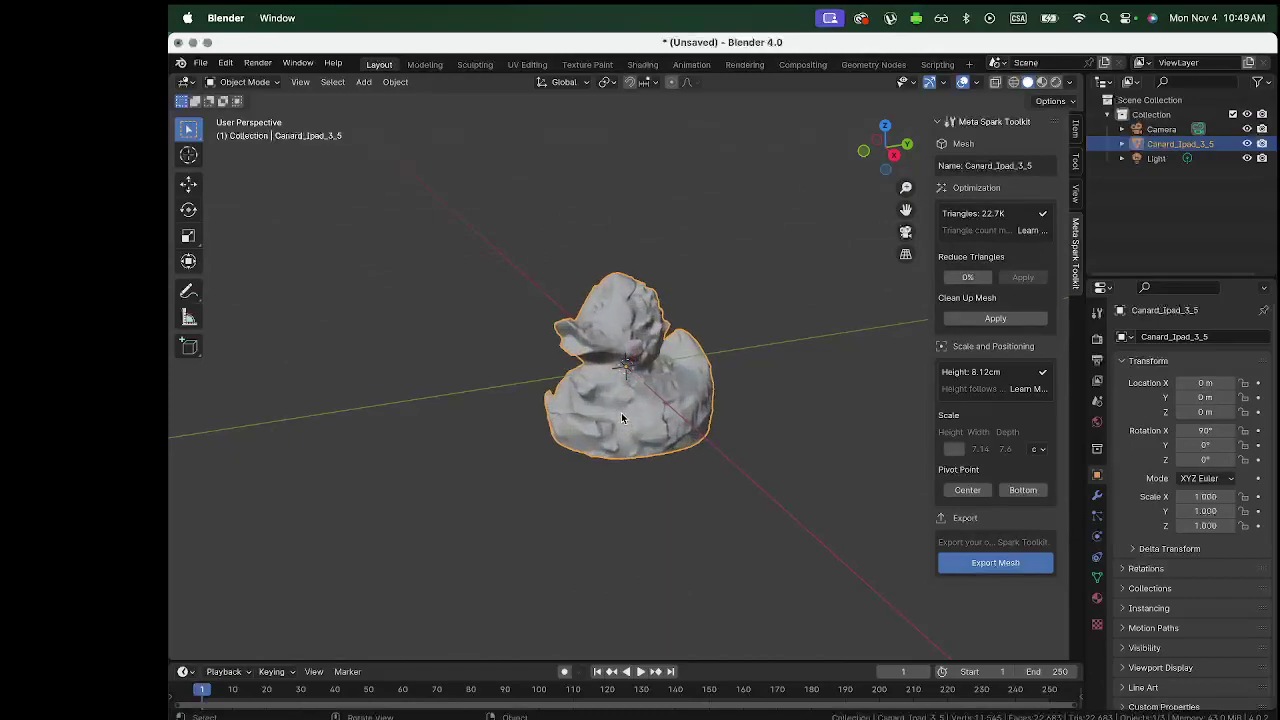
{"action": "scroll", "coordinate": [621, 418], "scroll_direction": "up", "scroll_amount": 4}
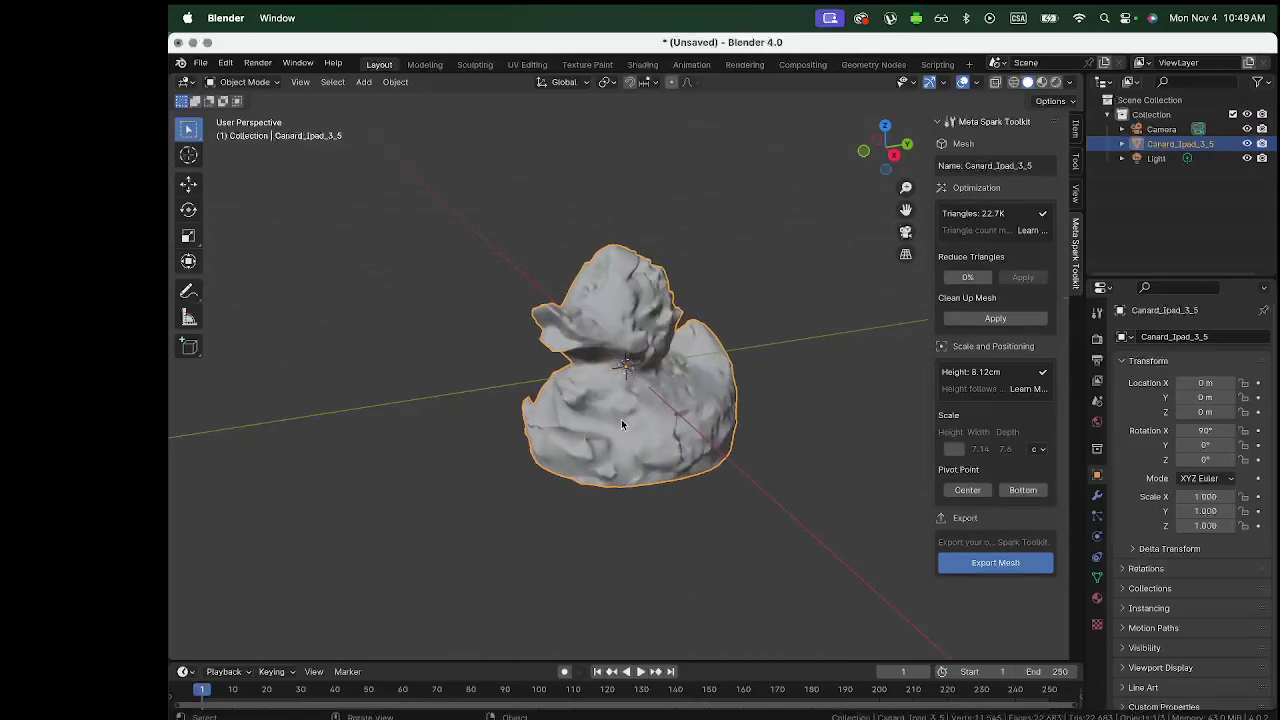
{"action": "left_click", "coordinate": [1041, 82]}
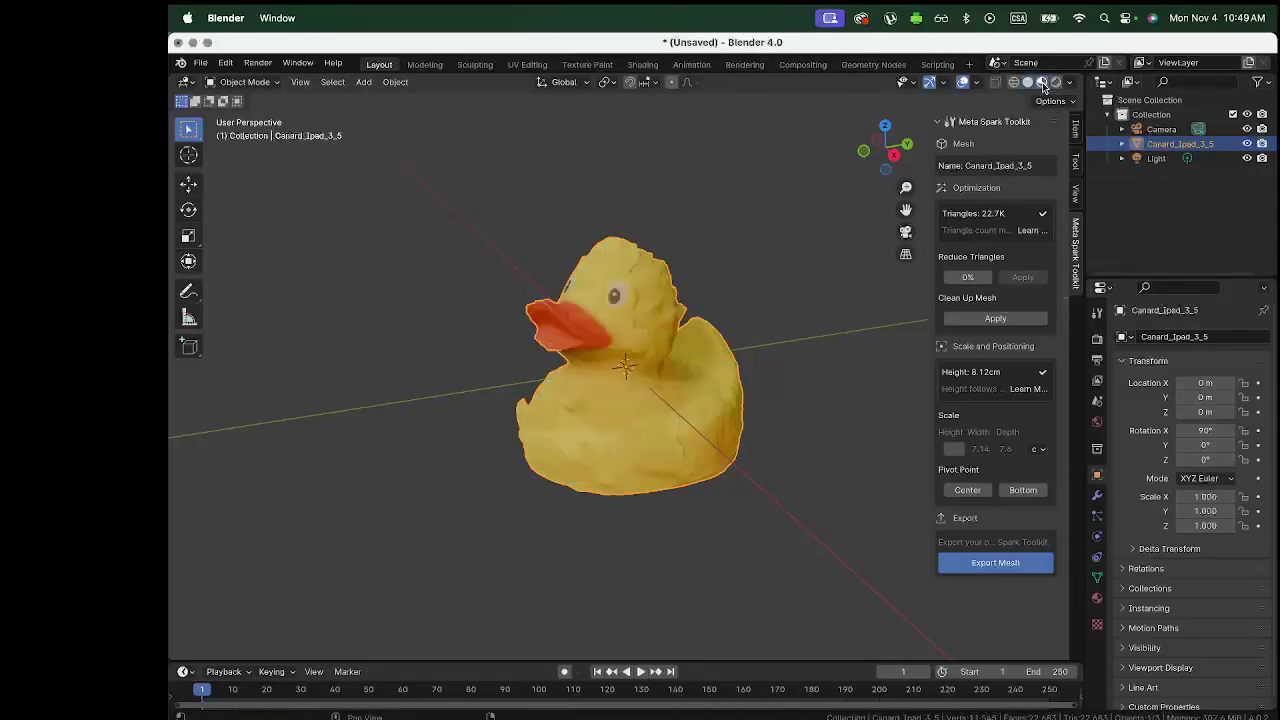
- Examine the textured duck from several sides, including its underside, and check its triangle count
{"action": "middle_click_drag", "start_coordinate": [774, 423], "coordinate": [786, 429]}
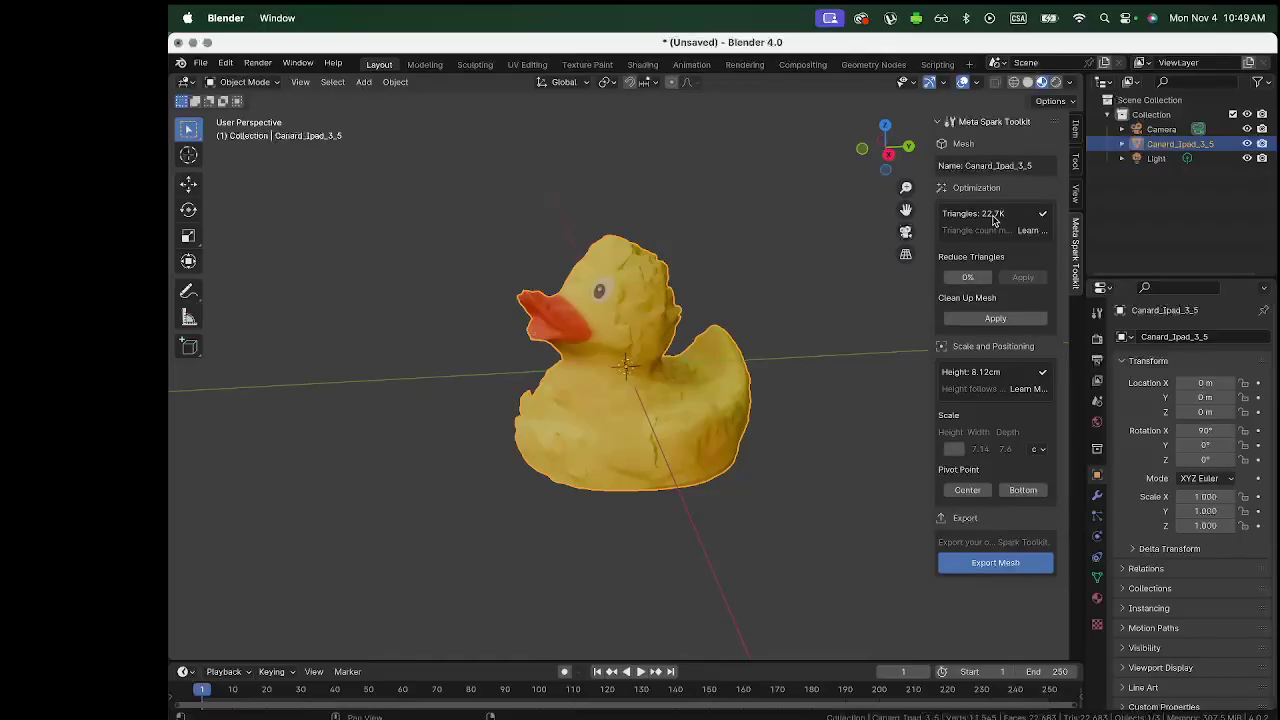
{"action": "scroll", "coordinate": [639, 441], "scroll_direction": "down", "scroll_amount": 10}
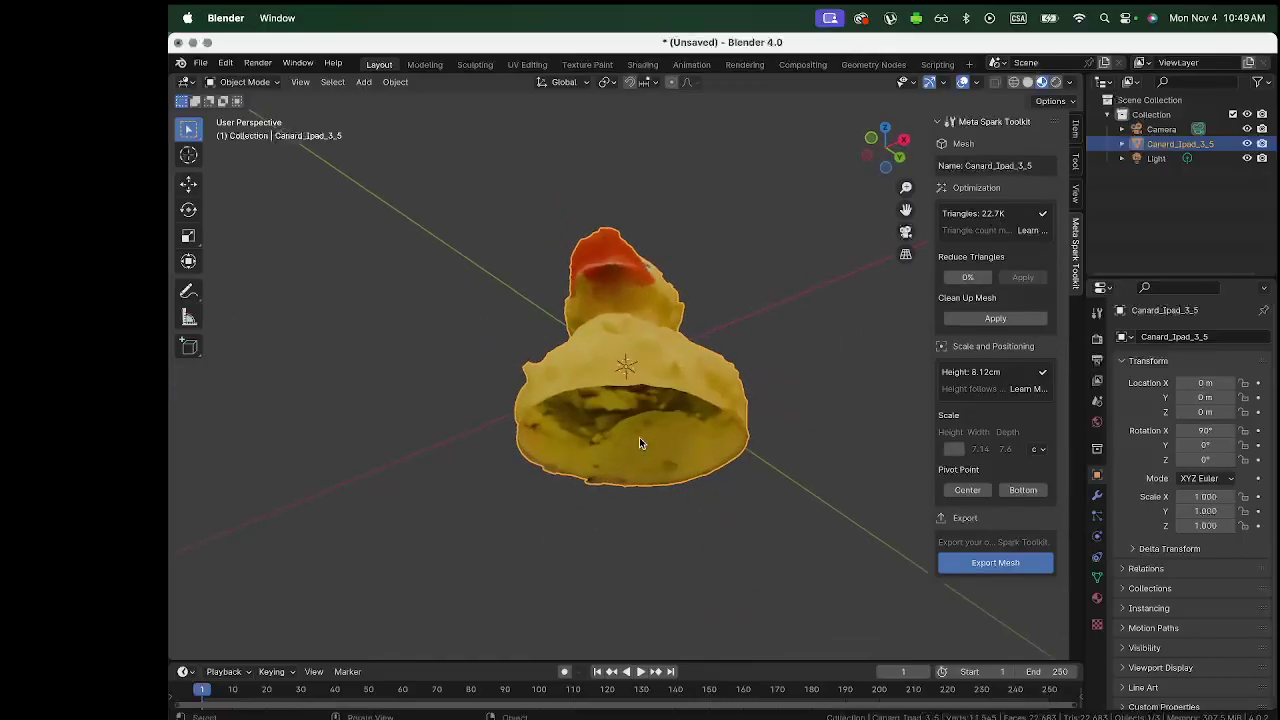
{"action": "scroll", "coordinate": [639, 441], "scroll_direction": "up", "scroll_amount": 10}
{"action": "scroll", "coordinate": [639, 441], "scroll_direction": "left", "scroll_amount": 8}
{"action": "scroll", "coordinate": [639, 441], "scroll_direction": "right", "scroll_amount": 2}
{"action": "scroll", "coordinate": [640, 442], "scroll_direction": "right", "scroll_amount": 3}
{"action": "scroll", "coordinate": [640, 442], "scroll_direction": "up", "scroll_amount": 3}
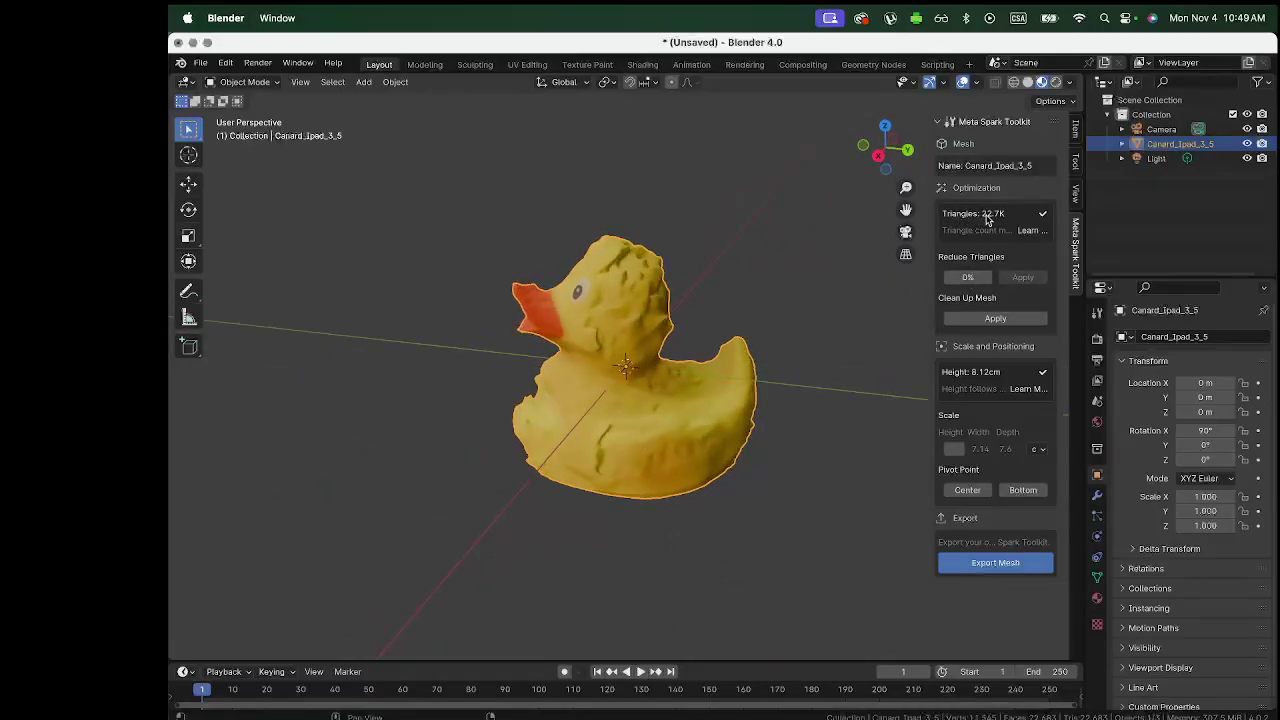
- Reduce the duck mesh's triangles by 50% and apply the reduction
{"action": "left_click", "coordinate": [960, 279]}
{"action": "type", "text": "50"}
{"action": "key", "text": "Return"}
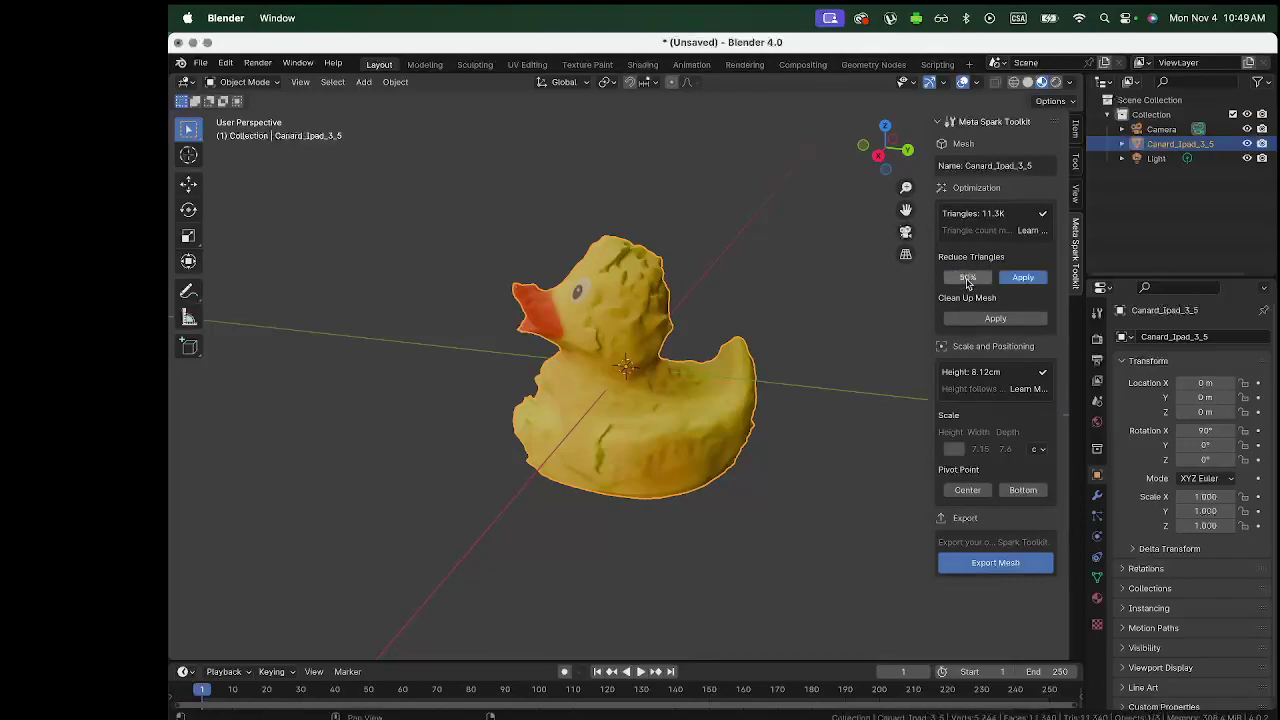
{"action": "left_click", "coordinate": [1038, 280]}
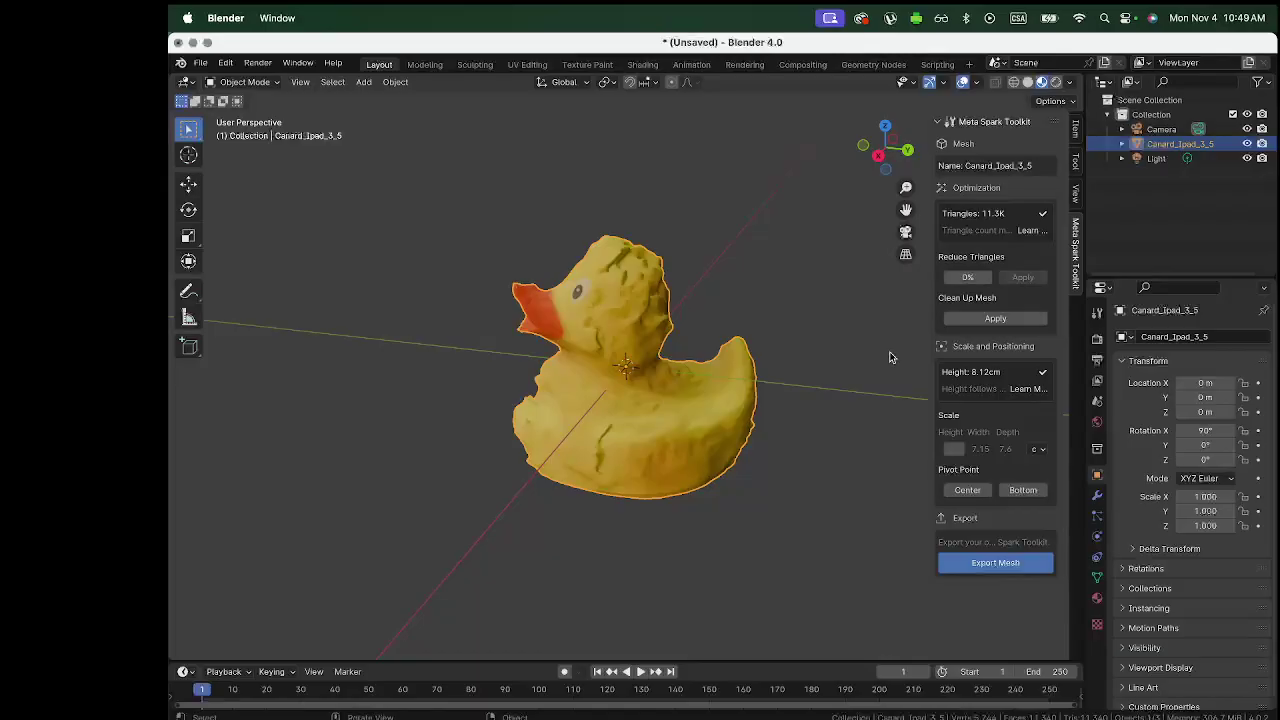
- Clean up the duck mesh, set its pivot point to the bottom and check its placement
{"action": "left_click", "coordinate": [1003, 318]}
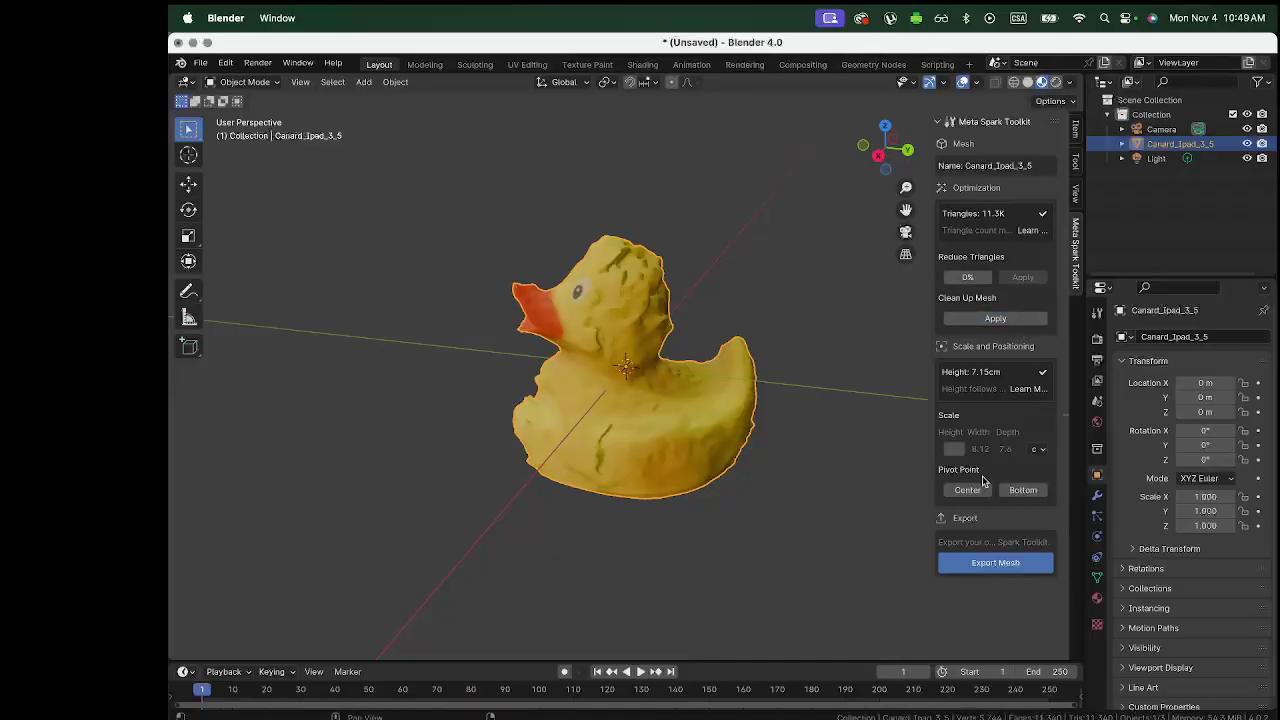
{"action": "left_click", "coordinate": [1022, 490]}
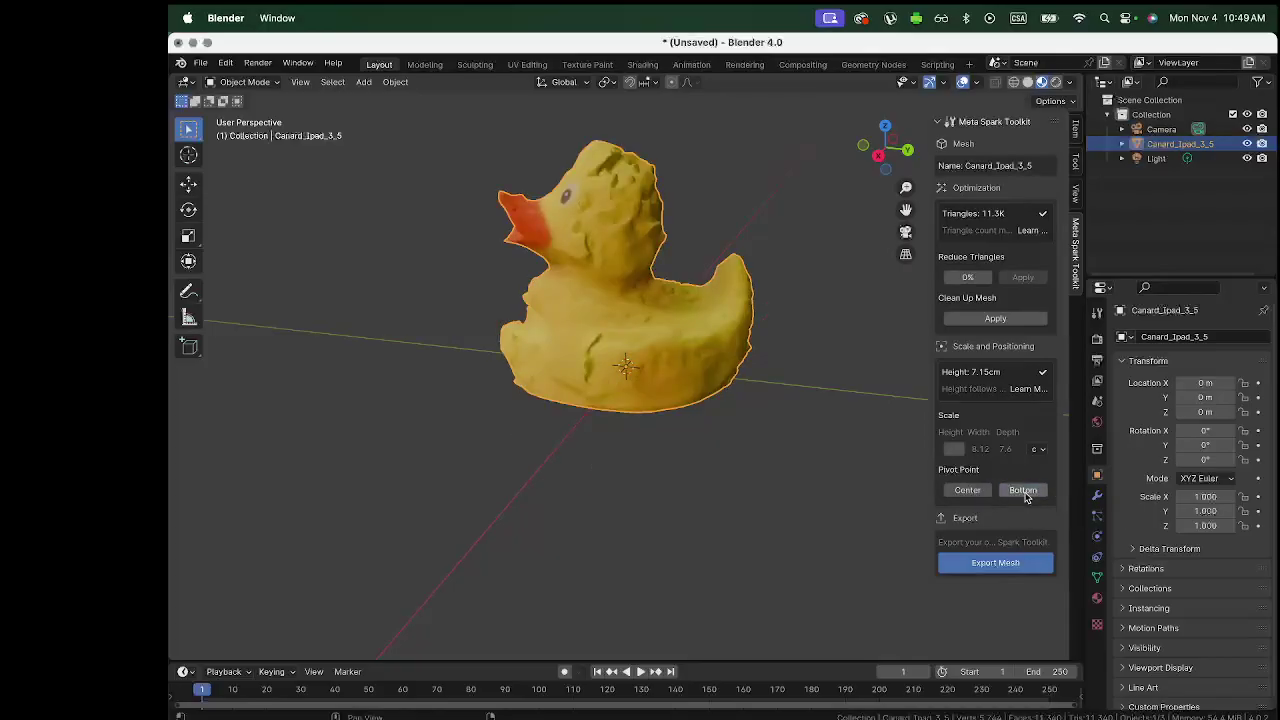
{"action": "scroll", "coordinate": [553, 446], "scroll_direction": "down", "scroll_amount": 5}
{"action": "scroll", "coordinate": [553, 447], "scroll_direction": "down", "scroll_amount": 6}
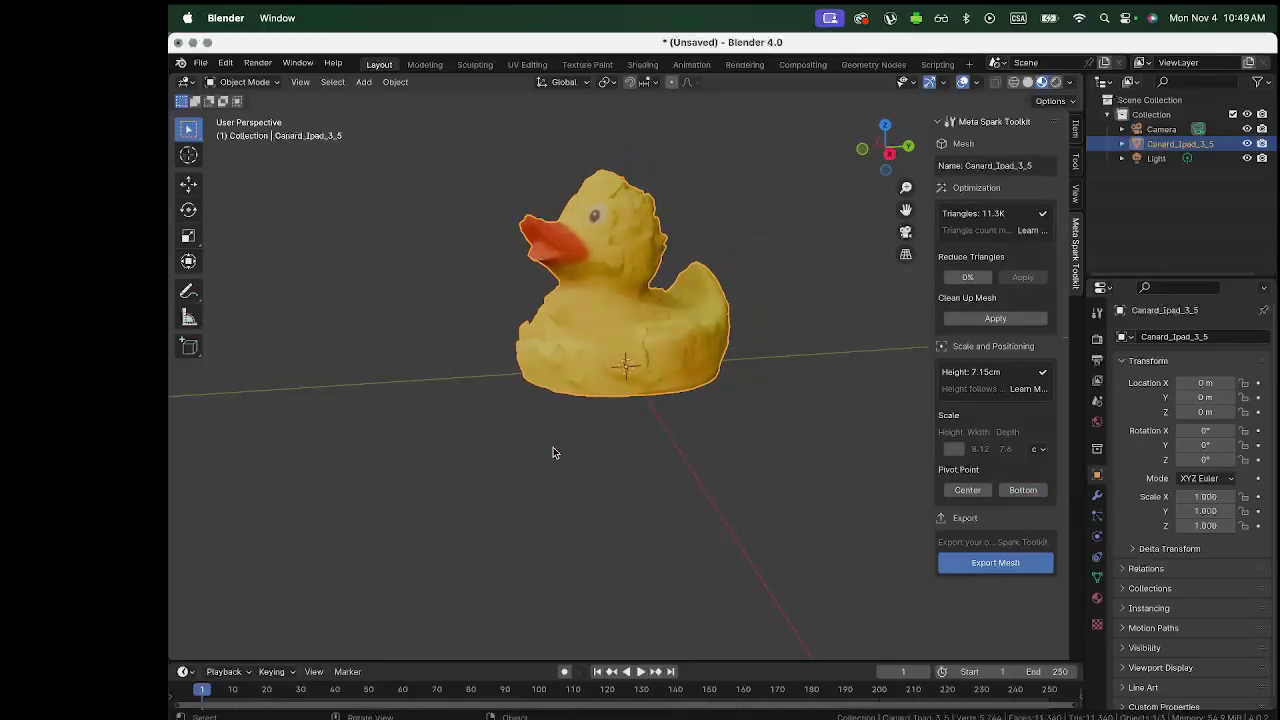
{"action": "scroll", "coordinate": [530, 403], "scroll_direction": "right", "scroll_amount": 5}
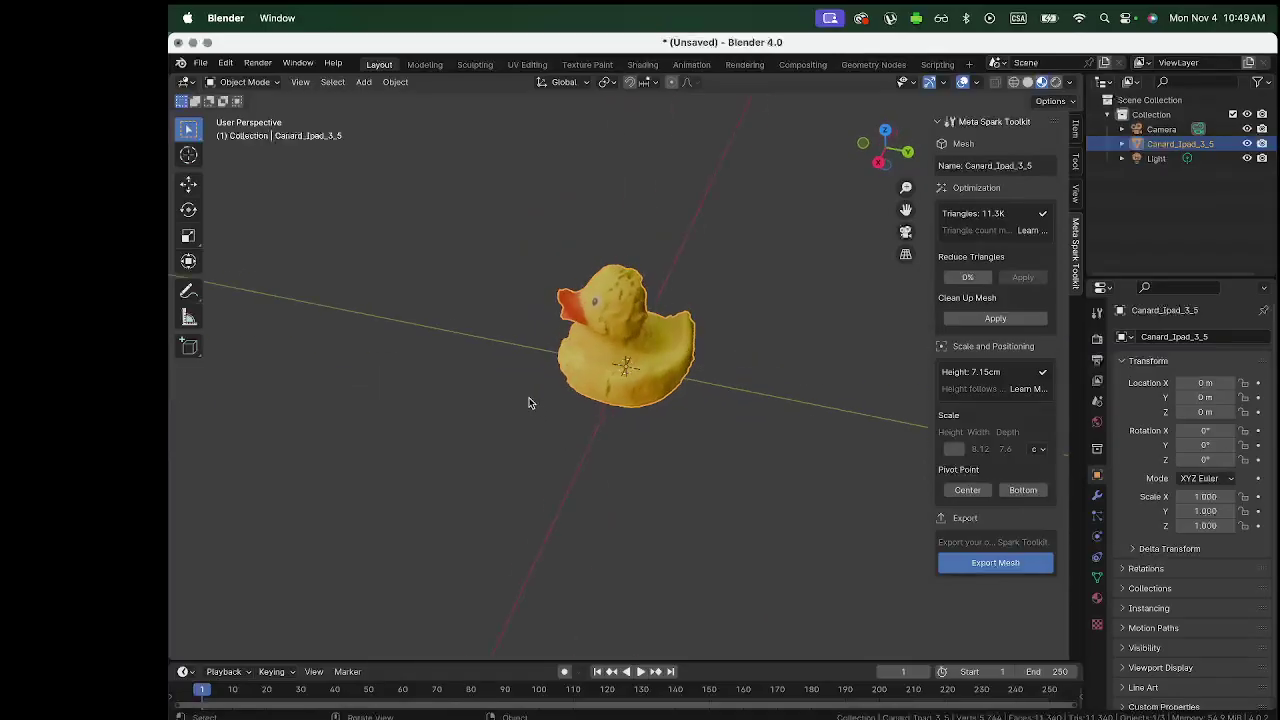
{"action": "scroll", "coordinate": [530, 403], "scroll_direction": "down", "scroll_amount": 4}
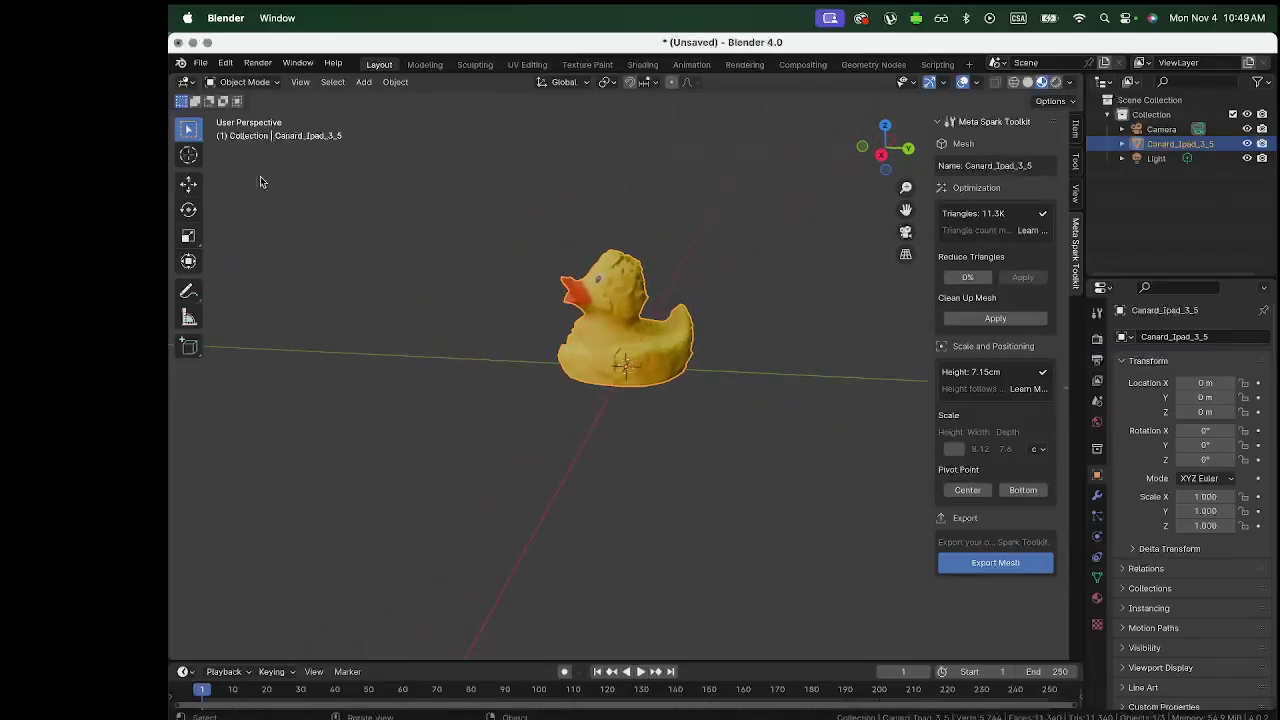